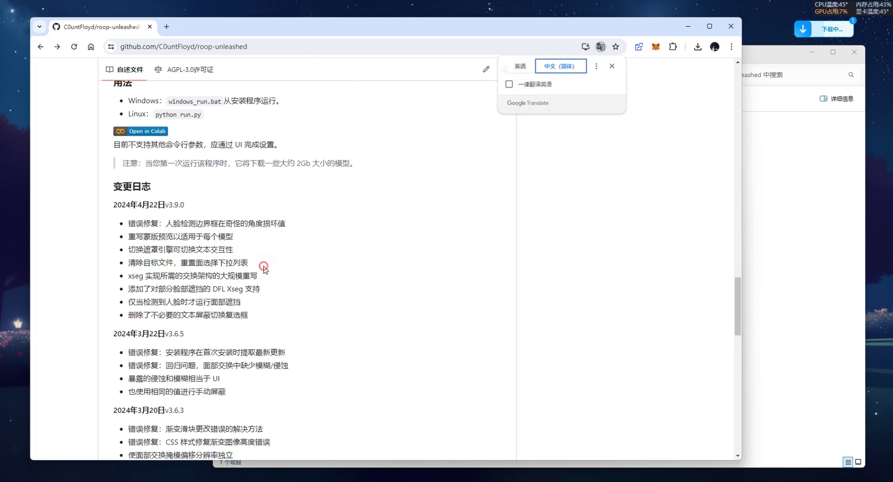
Review the v3.9.0 changelog of roop-unleashed, marking the xseg swap-architecture rewrite entry, and return to the project overview
left_click_drag(124, 223, 255, 310)
left_click(254, 309)
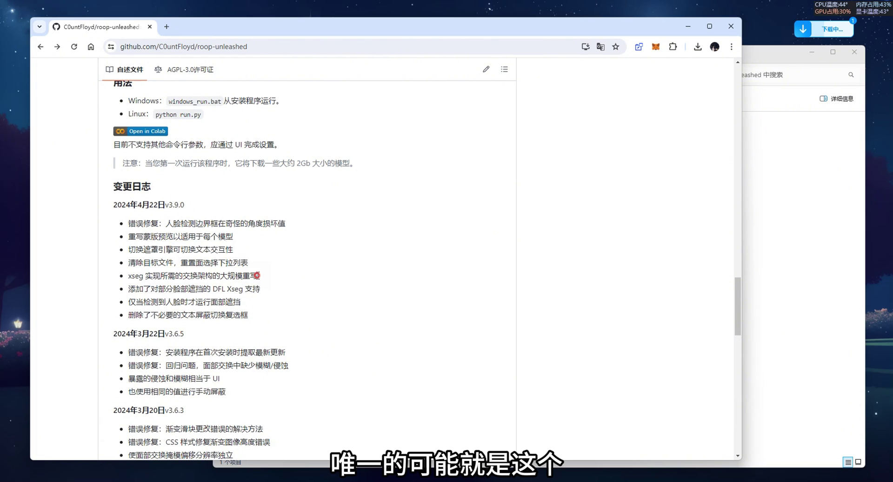
left_click_drag(258, 275, 130, 280)
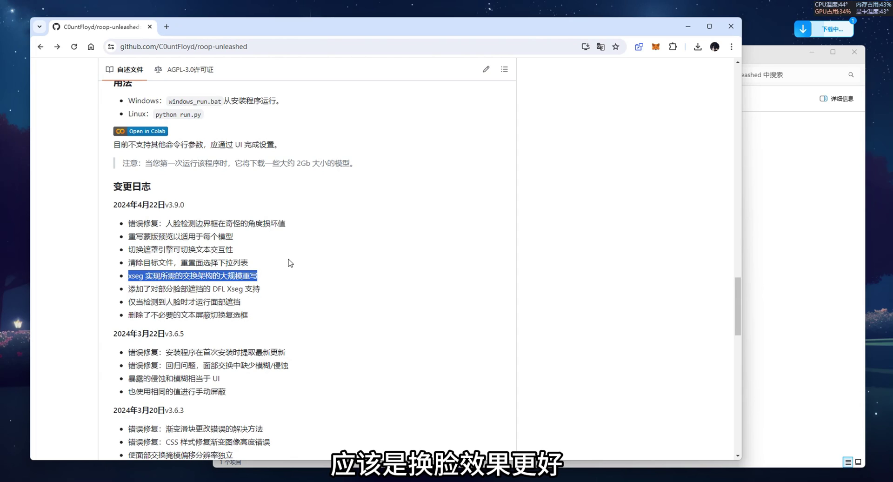
left_click(310, 301)
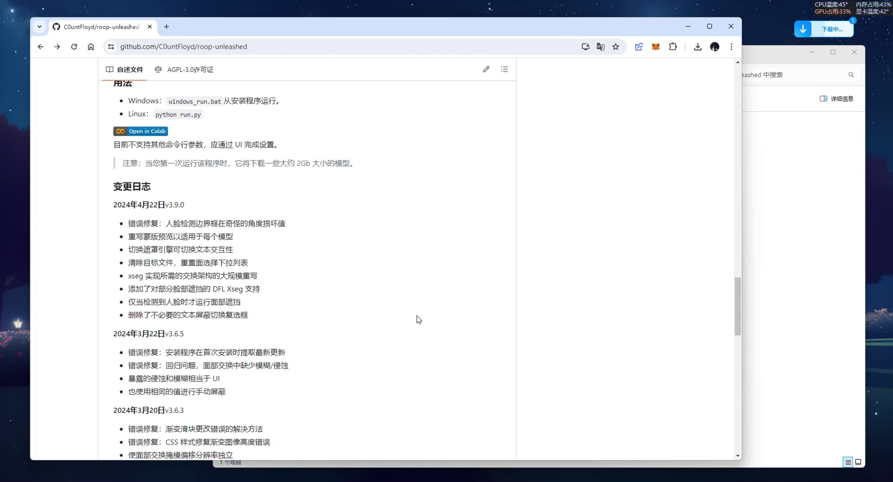
scroll(417, 316, "up", 15)
scroll(511, 316, "up", 10)
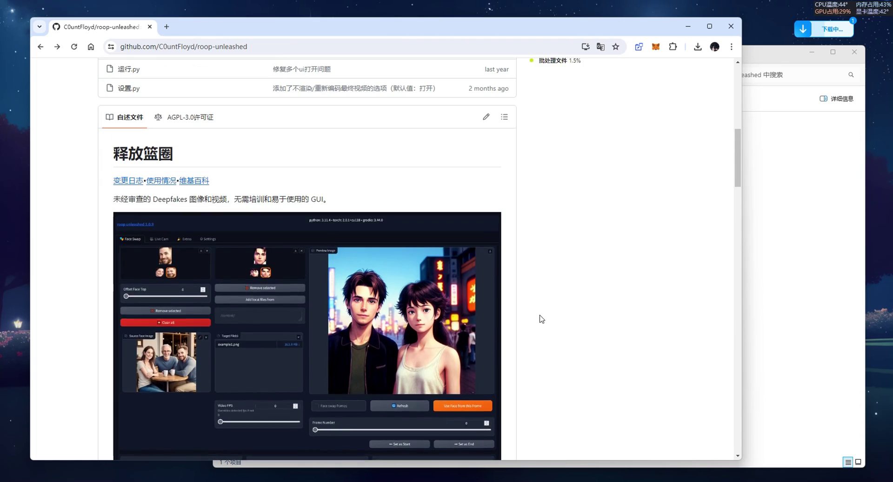
Switch to File Explorer, open the roop-unleashed_3.9.0 folder and launch the face-swap tool from it
left_click(303, 420)
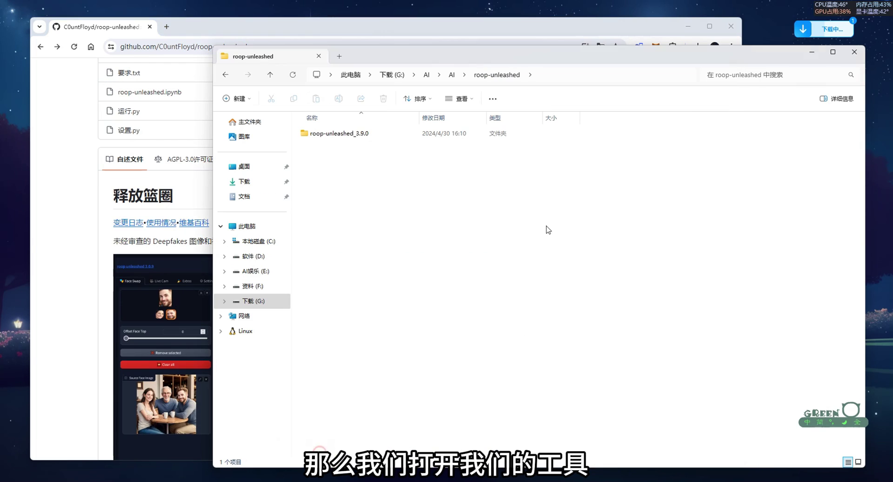
left_click(371, 64)
left_click_drag(372, 64, 338, 77)
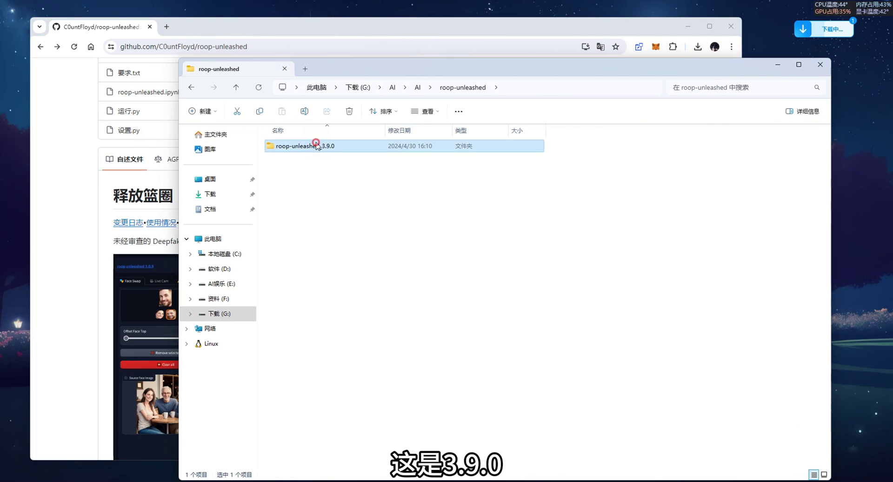
double_click(318, 145)
double_click(282, 462)
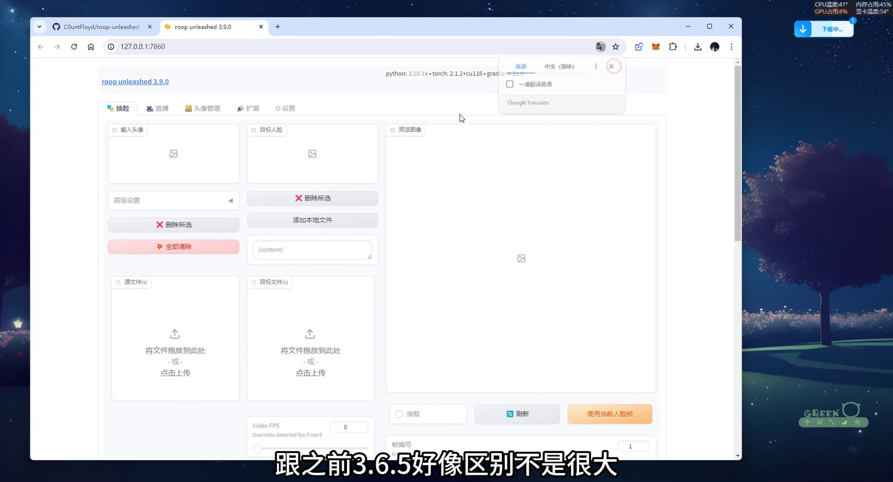
Look over the face-swap settings and load 2e929916be5d98b26da4977d35a810c3.jpeg from folder A on drive G as the source file
scroll(379, 255, "down", 7)
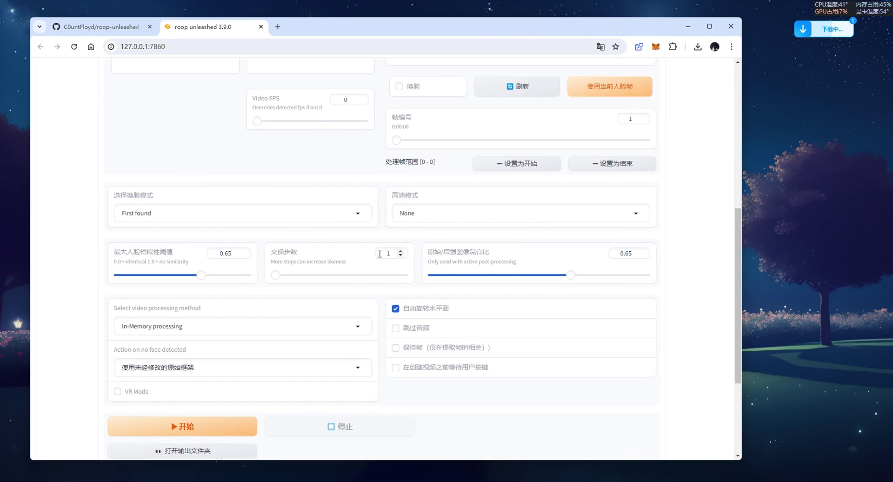
scroll(379, 255, "down", 3)
scroll(379, 254, "up", 10)
scroll(379, 257, "up", 1)
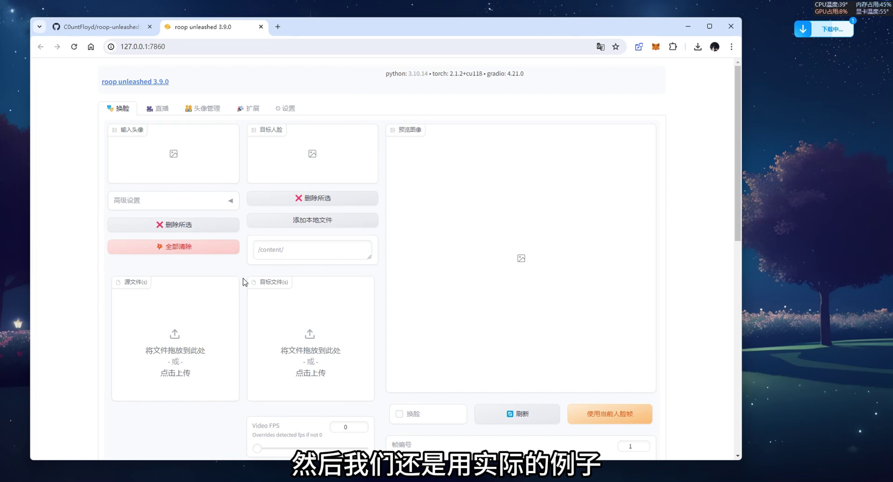
left_click(159, 339)
double_click(161, 104)
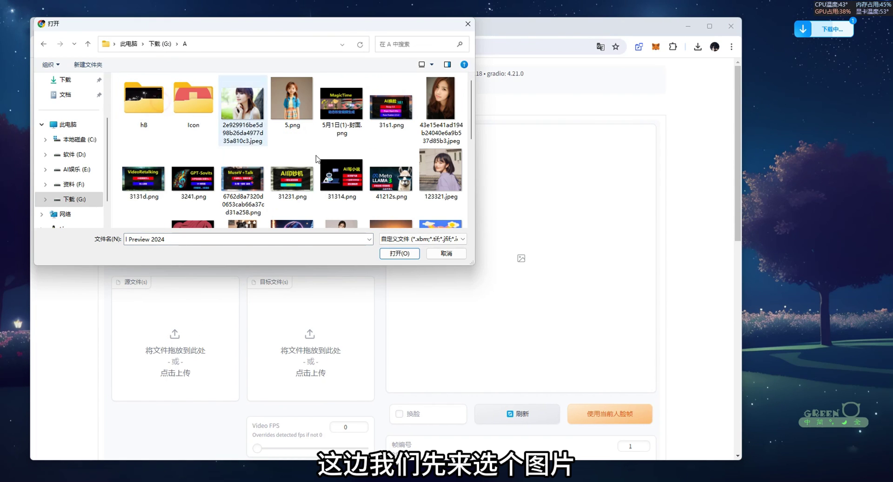
double_click(242, 109)
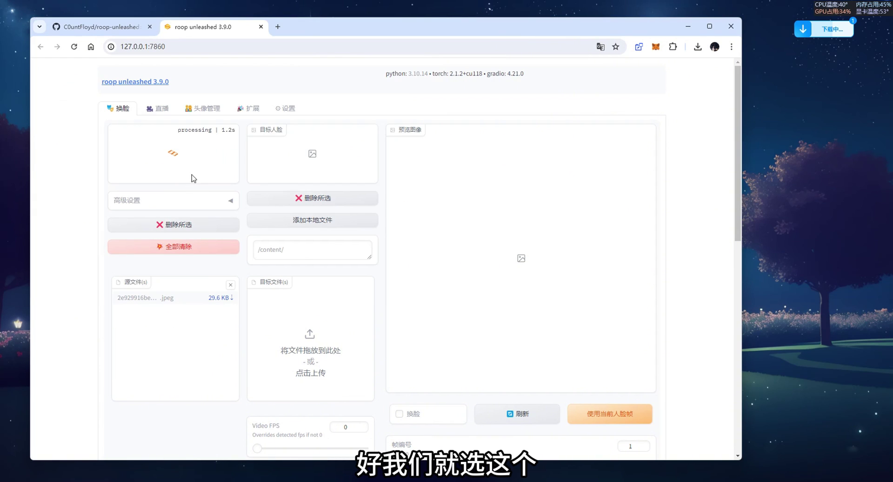
Load the video 324.mp4 from folder D on drive G as the target file
left_click(321, 316)
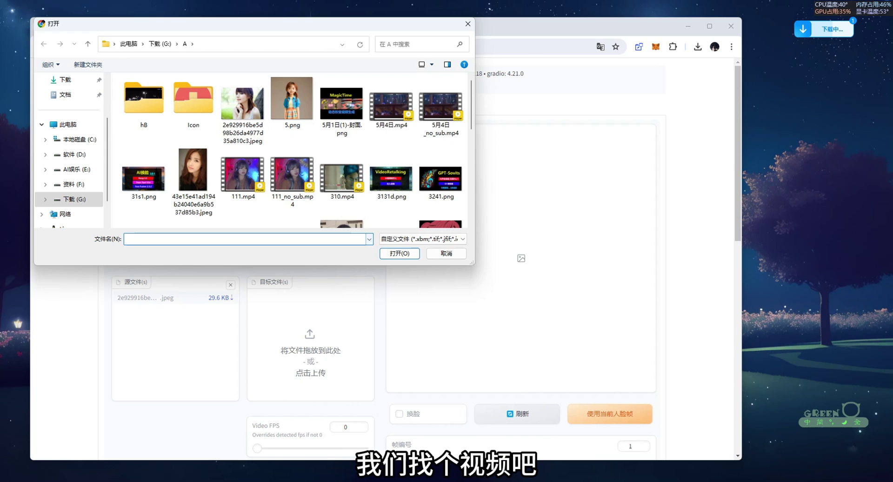
left_click(160, 44)
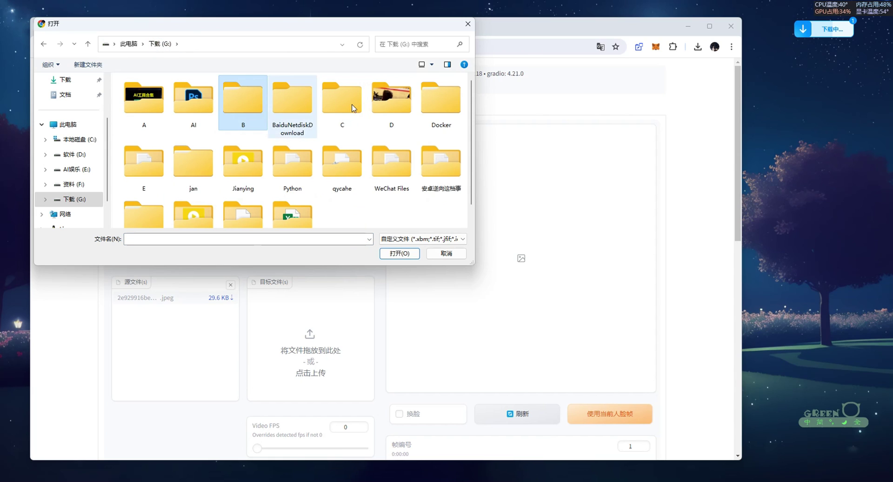
double_click(391, 100)
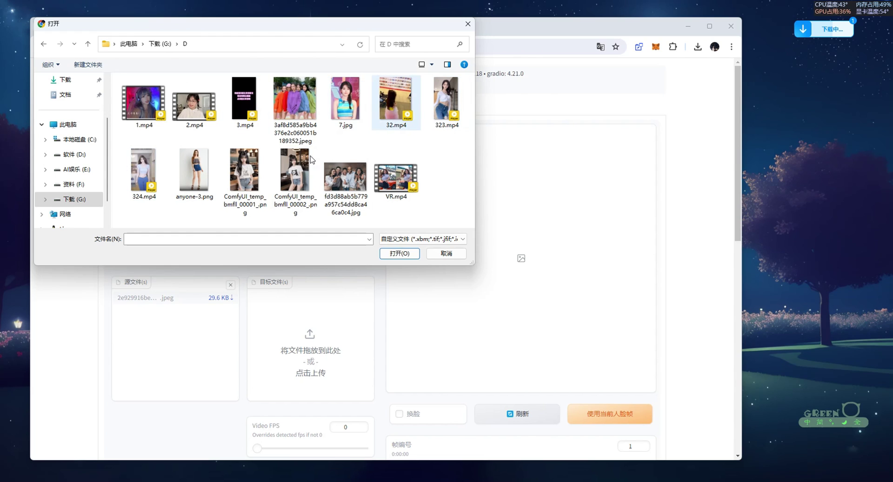
double_click(143, 170)
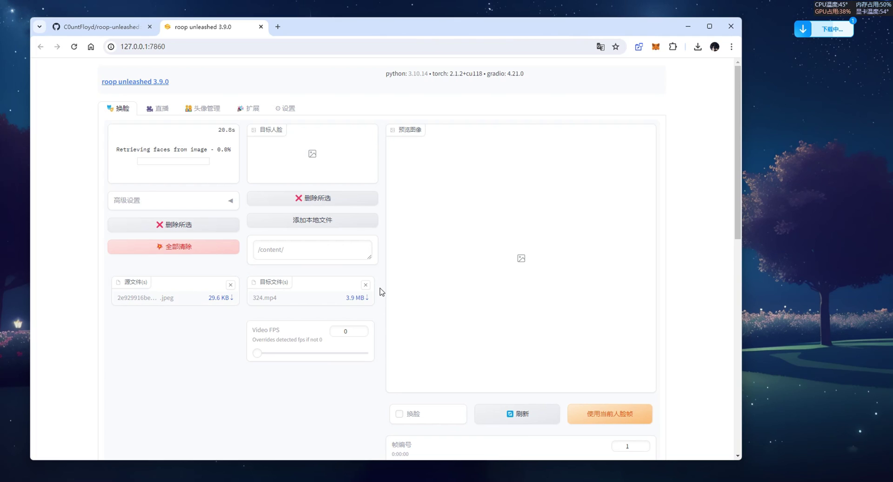
left_click_drag(386, 32, 372, 44)
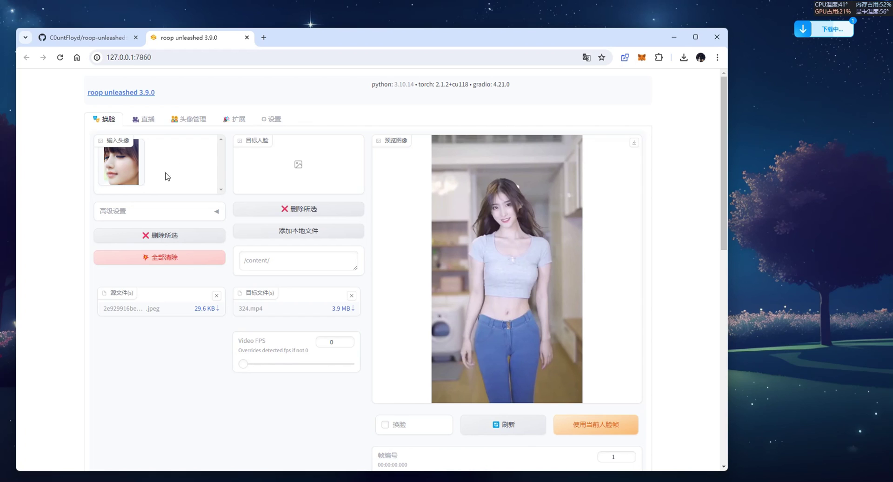
Select the extracted source face and enable the face-swap preview for the target video
left_click(125, 160)
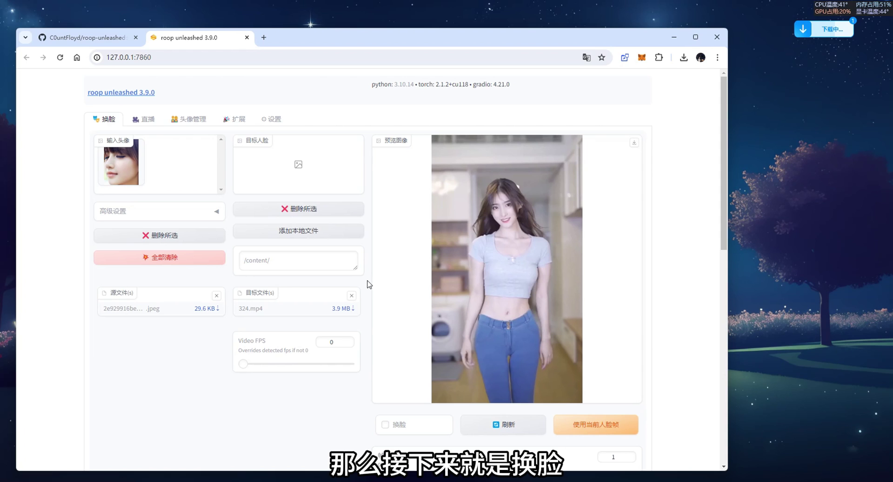
scroll(371, 300, "down", 3)
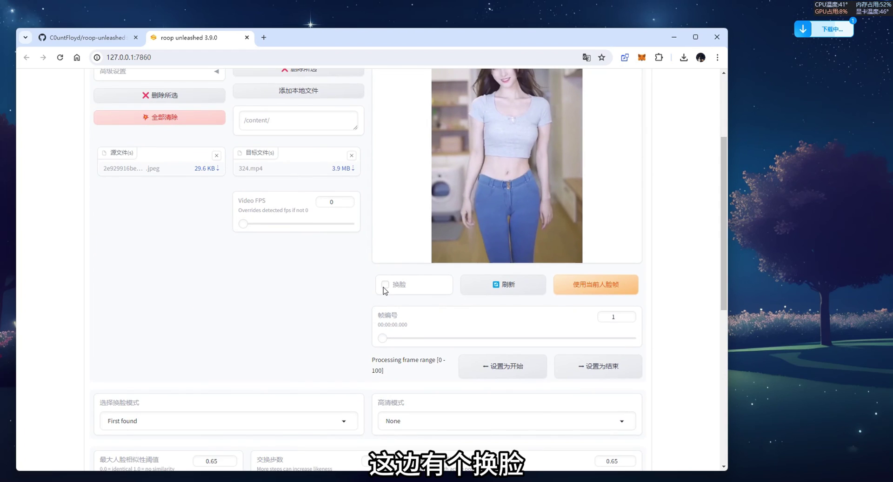
left_click(385, 285)
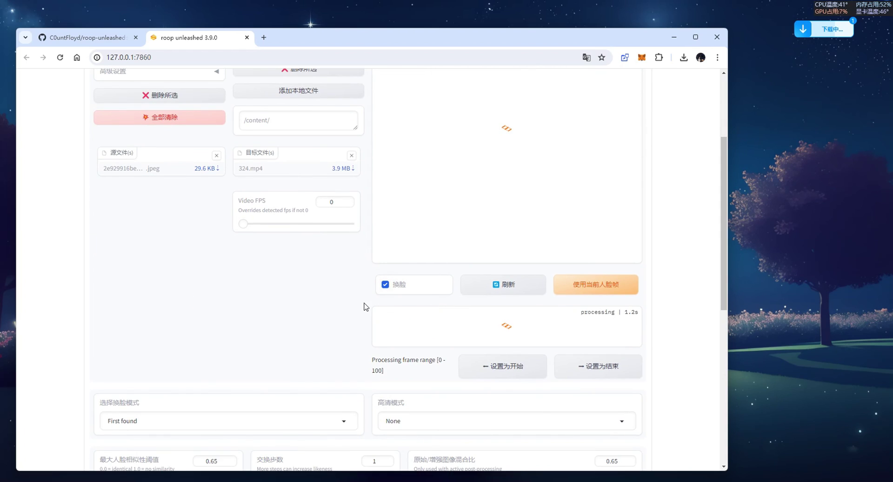
scroll(364, 307, "up", 3)
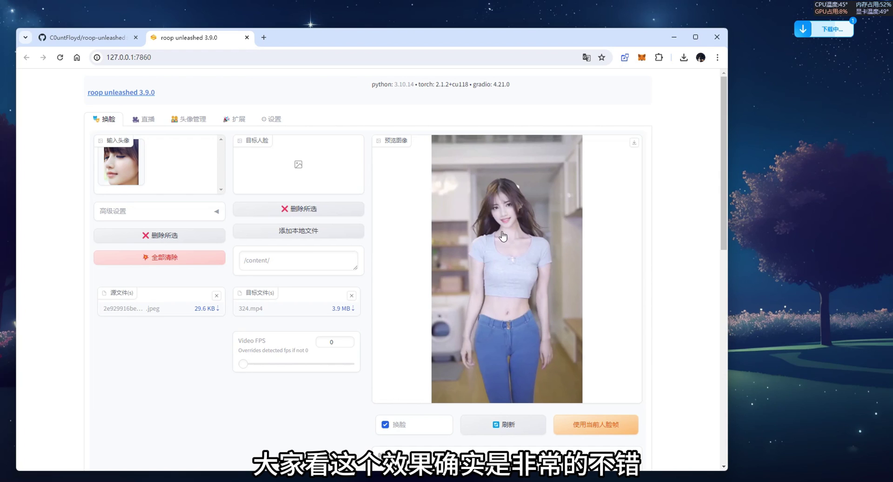
Set the HD enhancement mode (高清模式) to Codeformer and refresh the swapped preview image
scroll(367, 388, "down", 5)
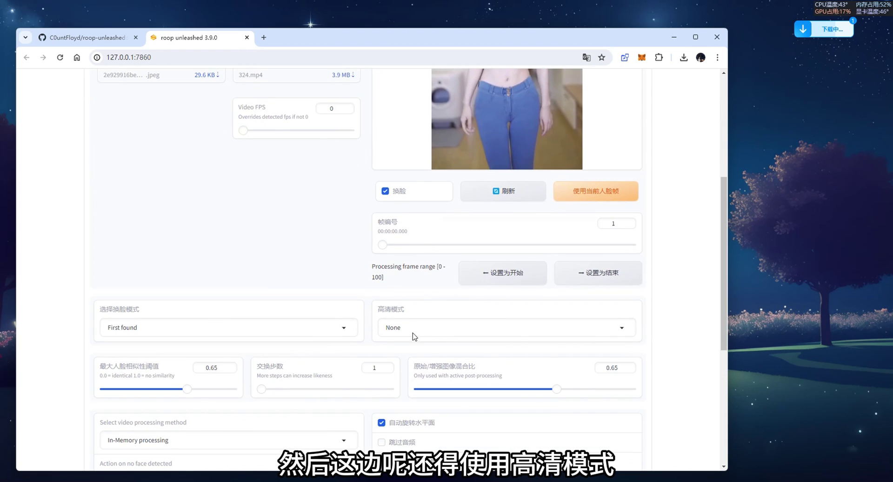
left_click(414, 326)
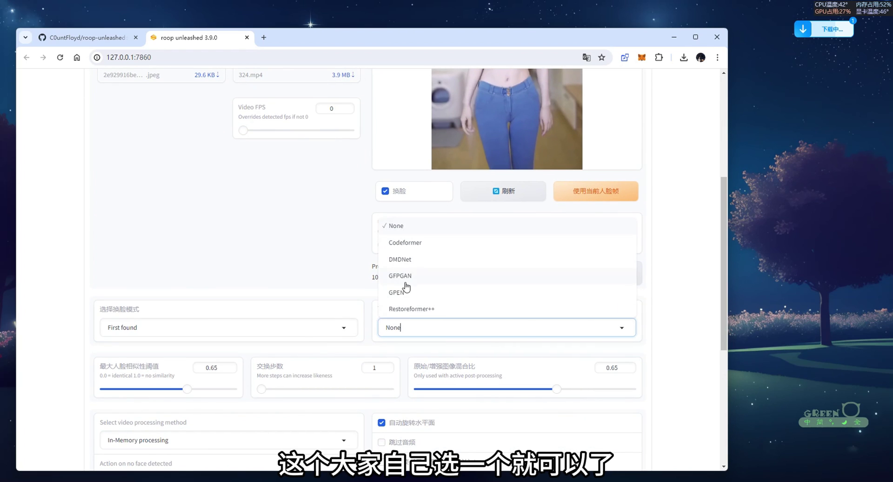
left_click(406, 243)
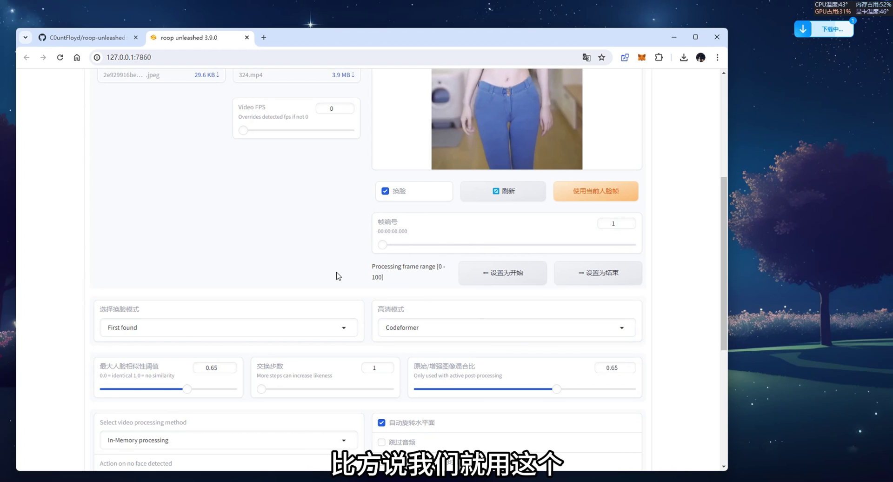
scroll(338, 276, "up", 3)
left_click(499, 331)
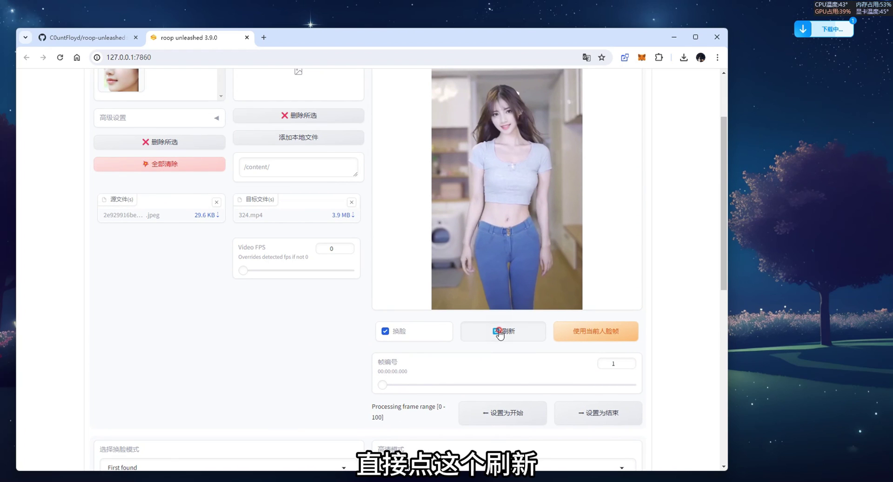
scroll(360, 317, "up", 2)
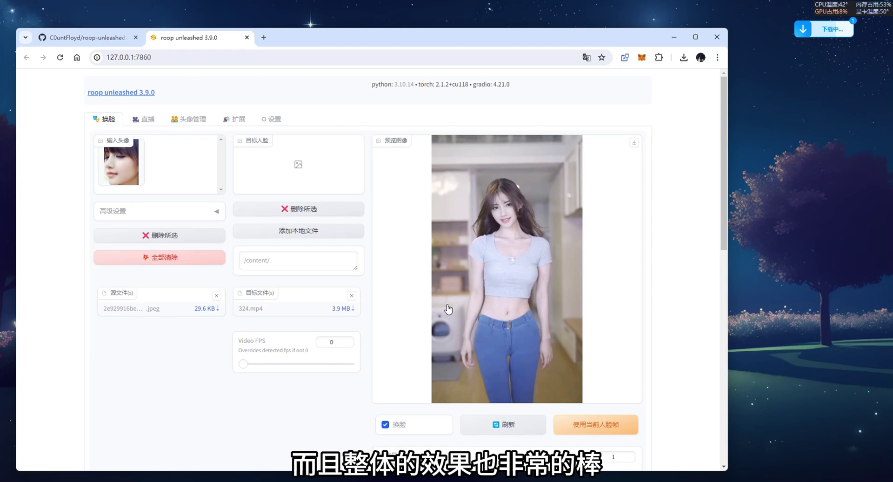
Preview the face swap on frame 22 and on a frame further into the video
scroll(444, 307, "down", 1)
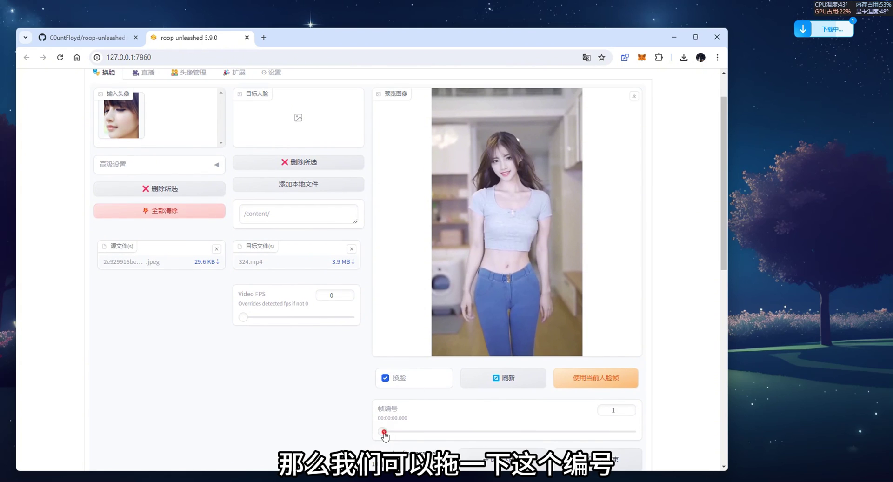
left_click_drag(385, 434, 437, 438)
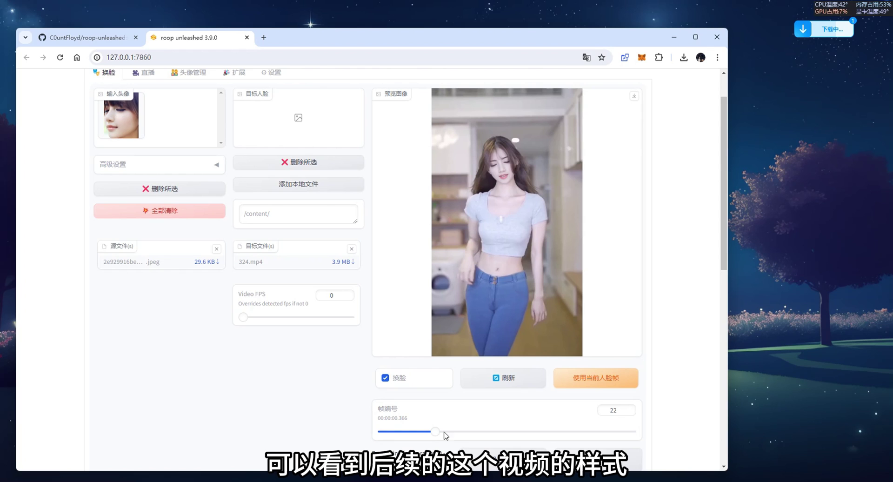
left_click_drag(437, 435, 530, 431)
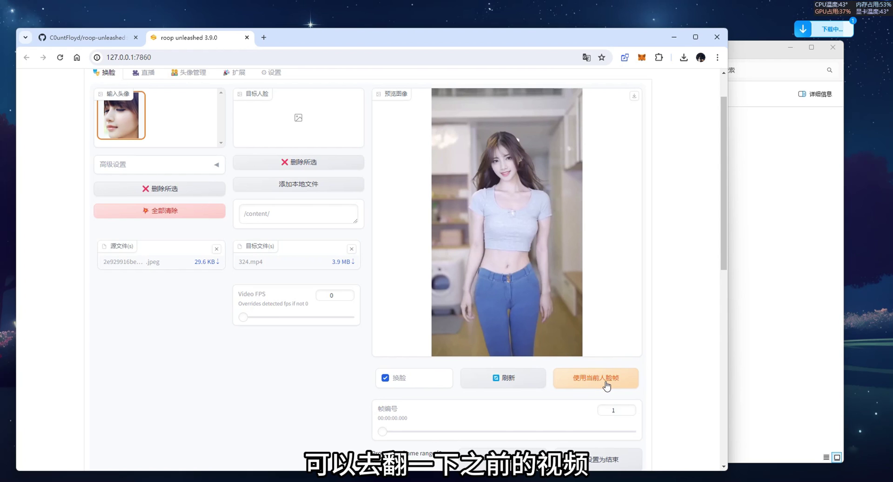
Mark frame 20 as the start and frame 71 as the end of the video's processing range
scroll(499, 334, "down", 3)
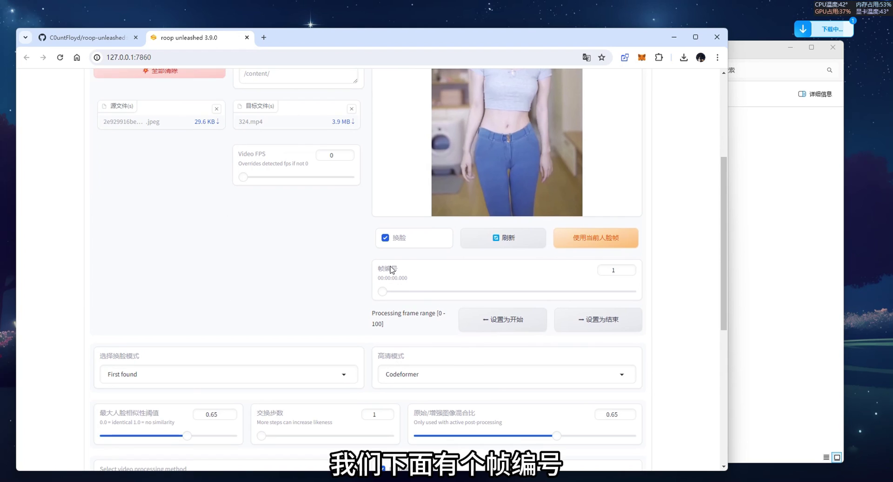
scroll(444, 307, "up", 1)
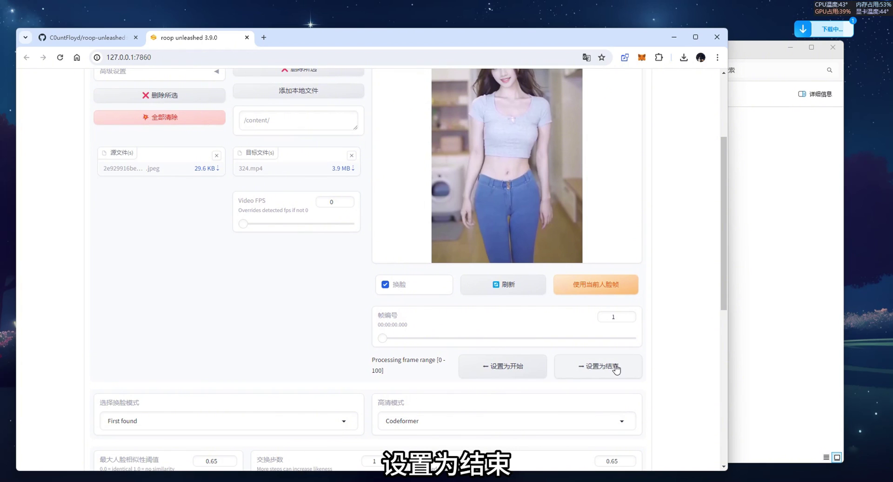
scroll(630, 367, "up", 1)
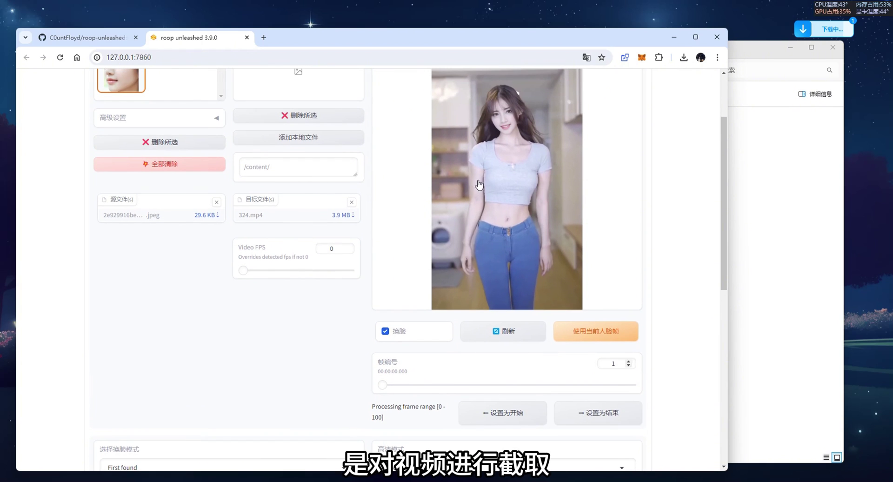
left_click_drag(417, 385, 431, 386)
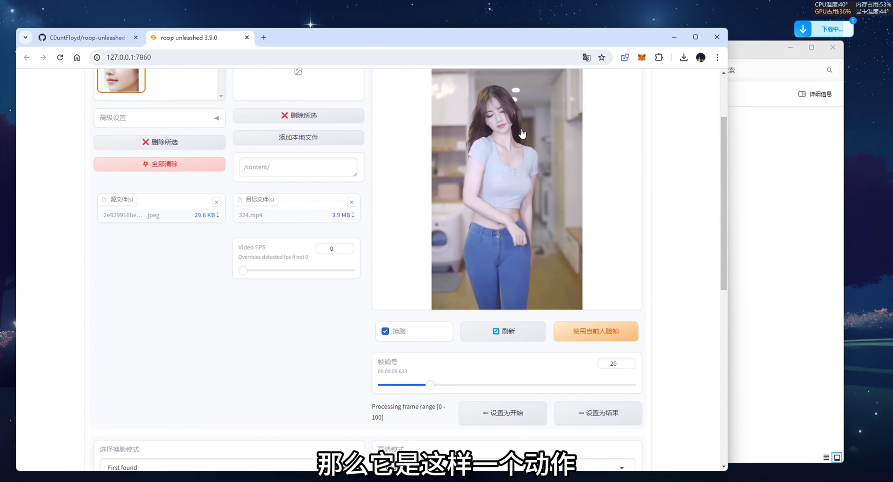
left_click(511, 411)
left_click_drag(435, 390, 558, 388)
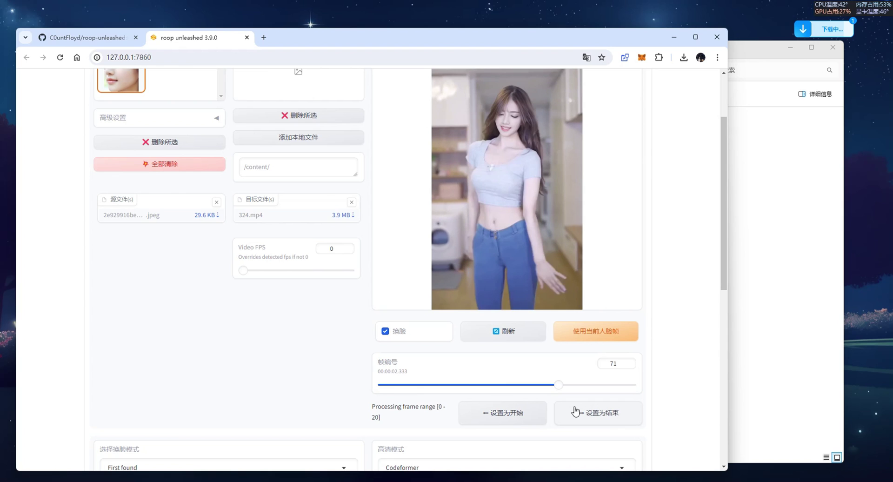
left_click(605, 414)
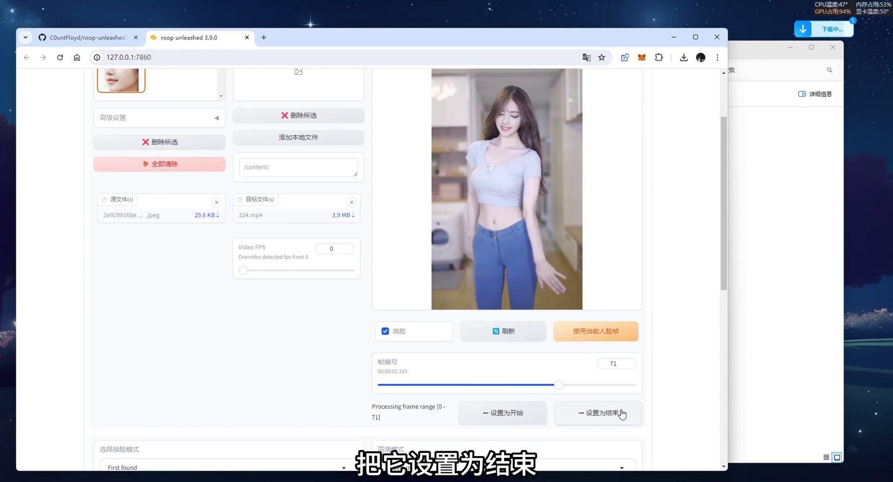
scroll(351, 364, "down", 10)
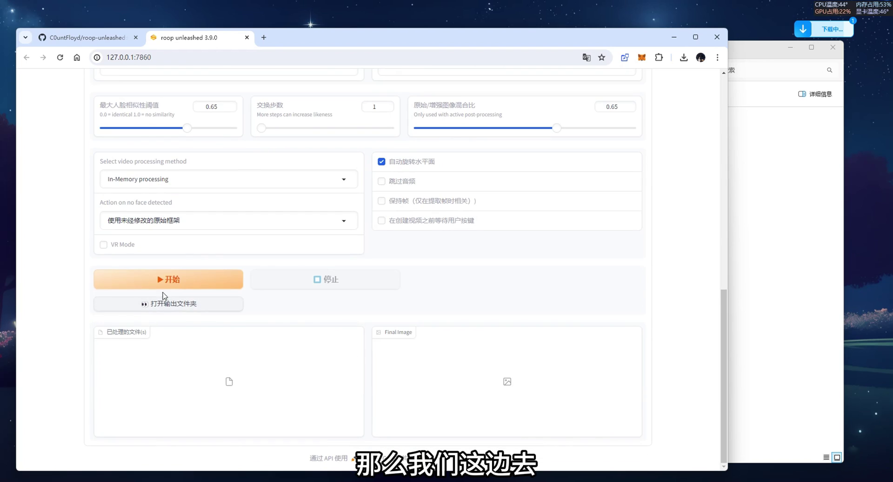
Start processing the target video and look over the preview, frame range and swap settings
left_click(183, 280)
scroll(434, 359, "up", 10)
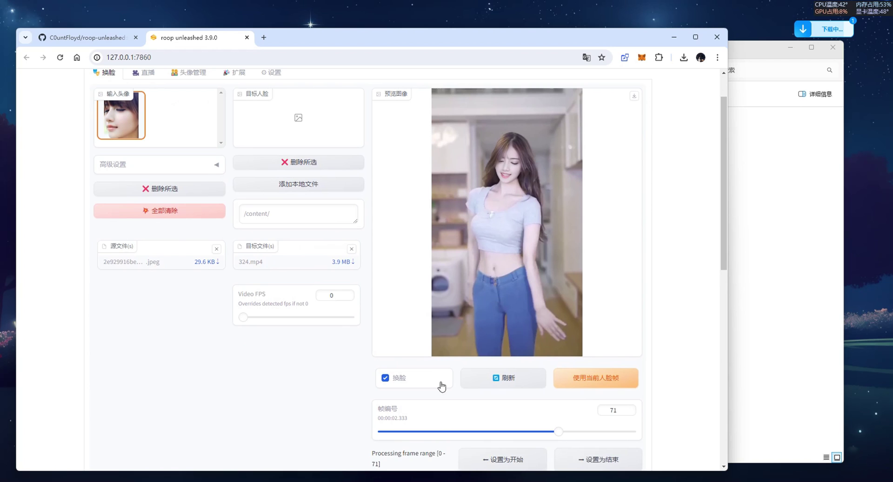
scroll(469, 339, "down", 2)
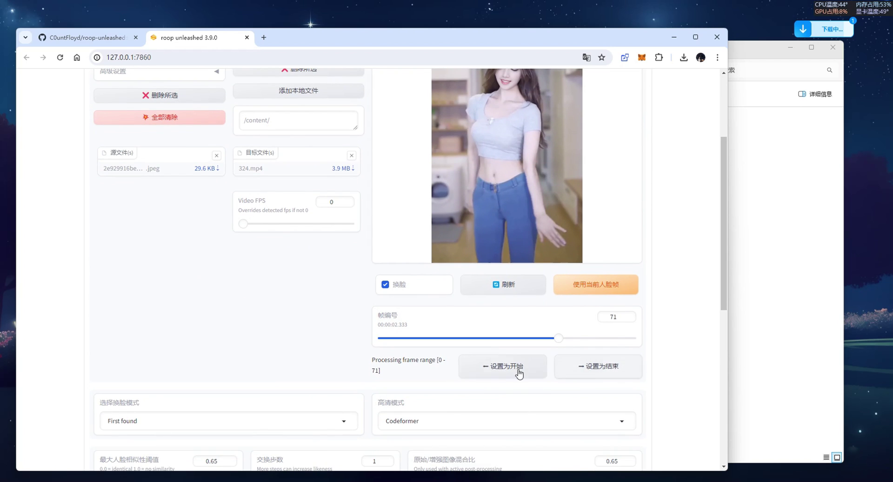
scroll(349, 353, "up", 3)
scroll(358, 357, "down", 7)
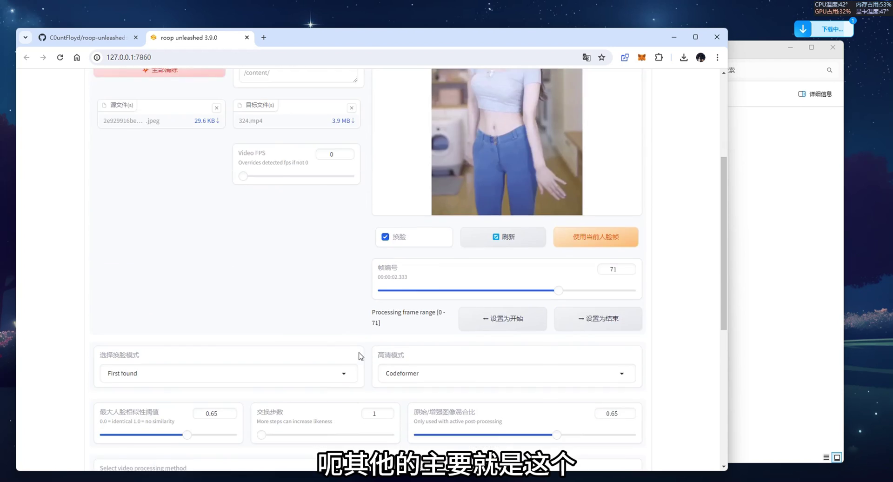
scroll(158, 279, "up", 7)
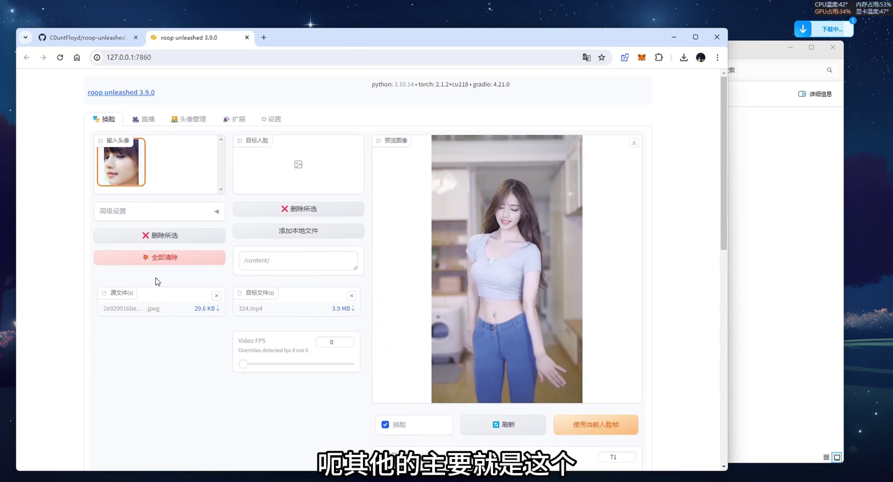
Expand the advanced settings (高级设置), enable the mask preview (显示遮罩预览) and refresh the preview image
left_click(170, 211)
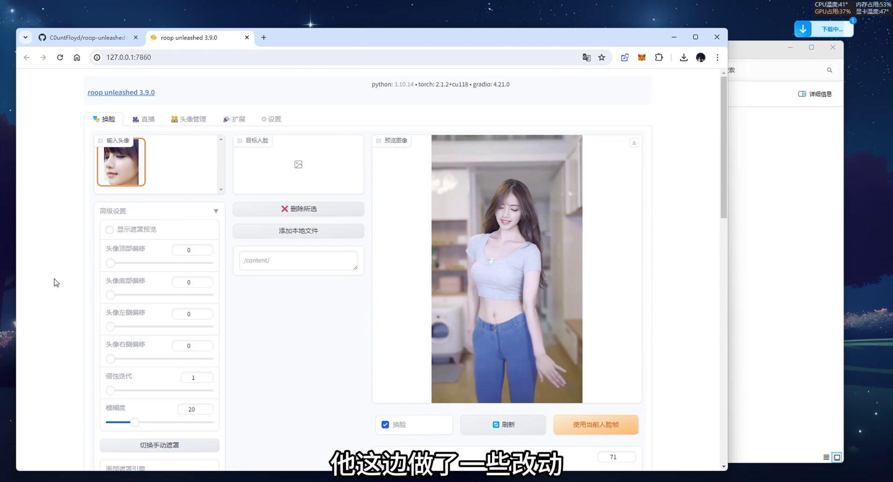
scroll(131, 298, "down", 3)
scroll(230, 283, "up", 1)
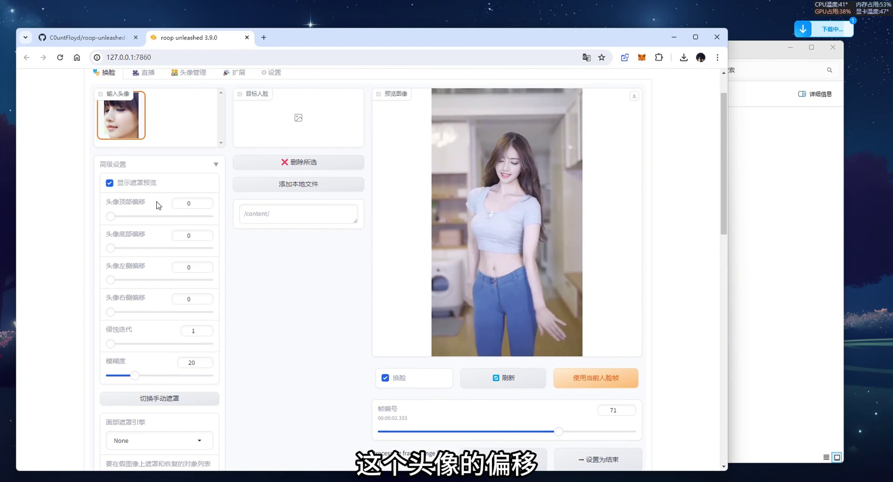
left_click(503, 377)
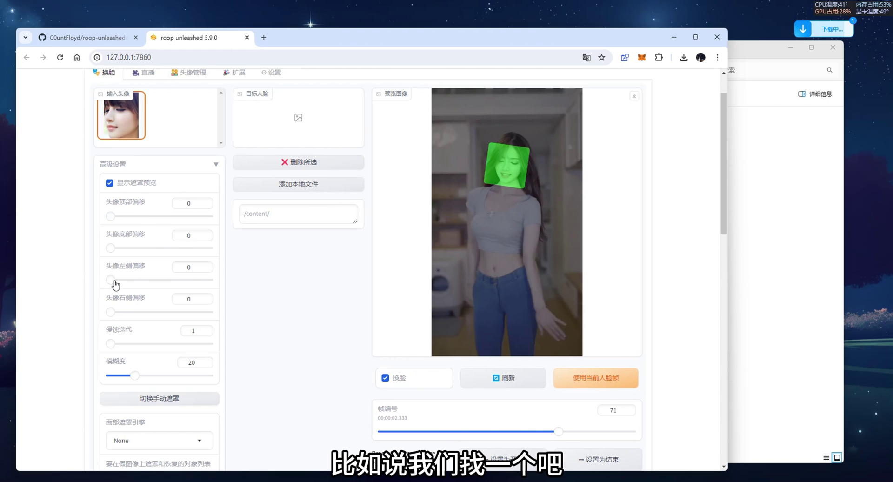
Try a left face offset (头像左侧偏移) of 0.5 in the mask preview and restore it to 0
left_click_drag(111, 280, 159, 280)
left_click(519, 376)
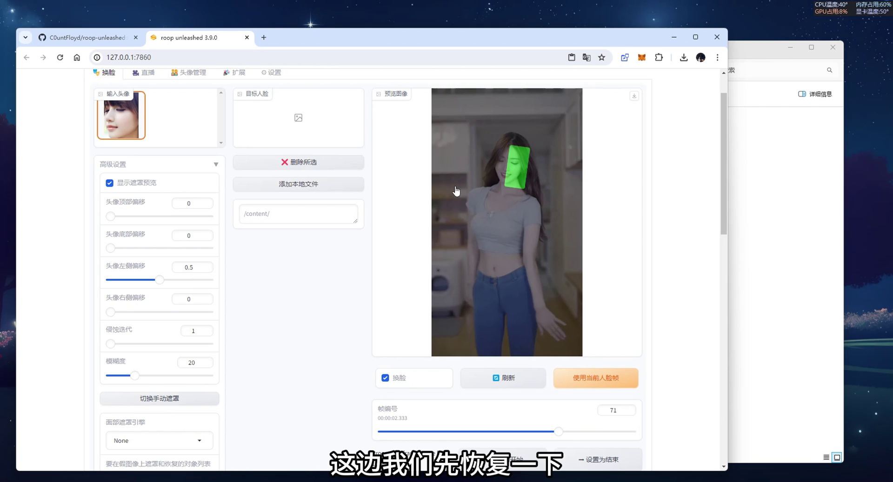
left_click_drag(168, 280, 111, 280)
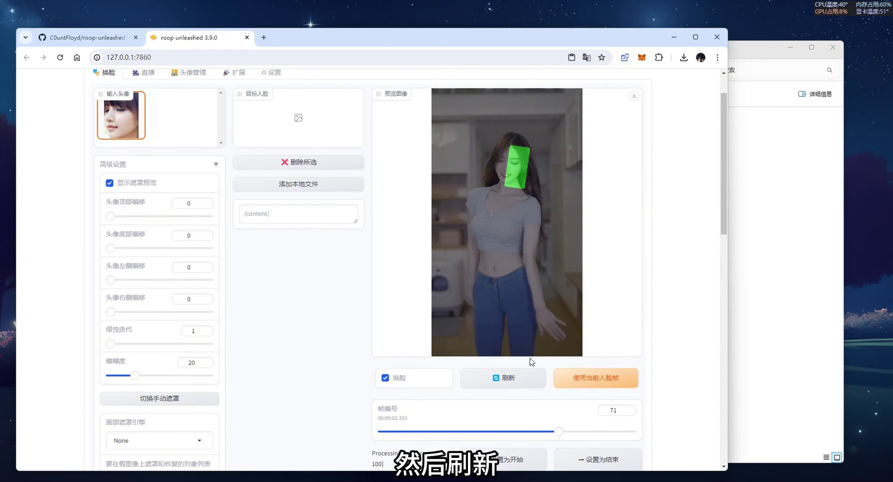
left_click(508, 374)
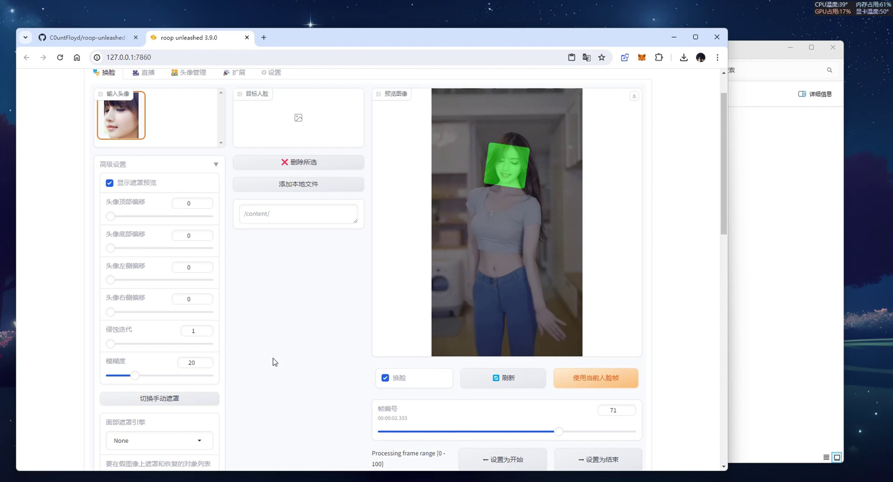
Switch to manual masking (切换手动遮罩) and brush over both eyes and the mouth in the mask image
left_click(160, 406)
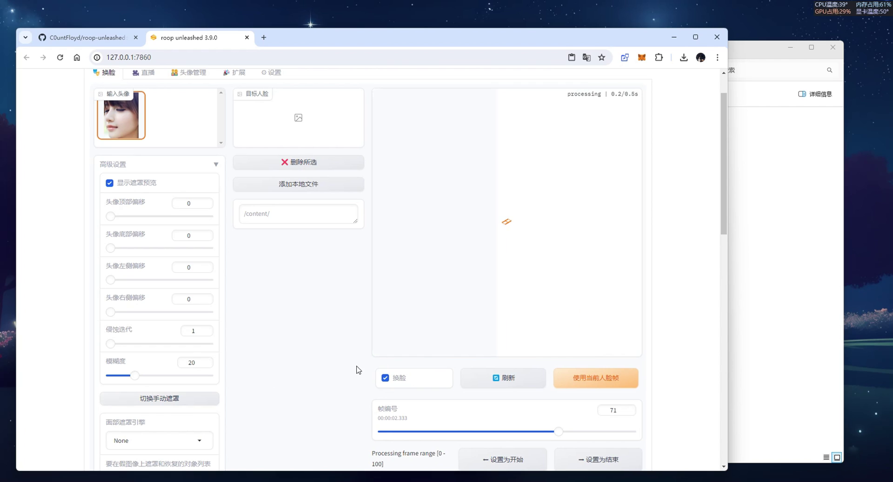
scroll(500, 381, "down", 4)
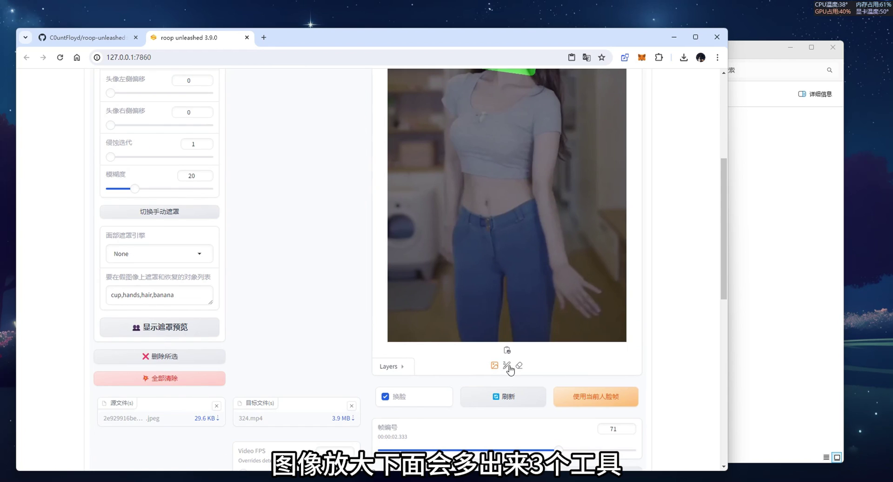
left_click(507, 367)
scroll(506, 369, "up", 4)
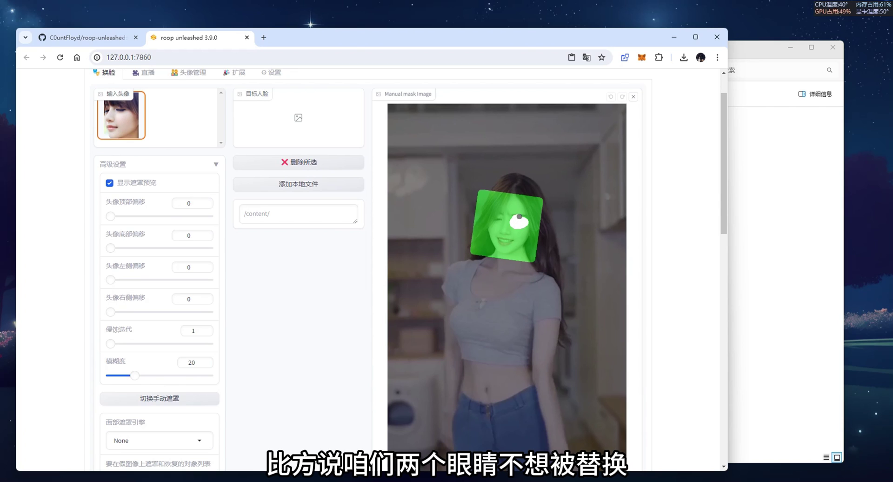
left_click_drag(494, 224, 496, 217)
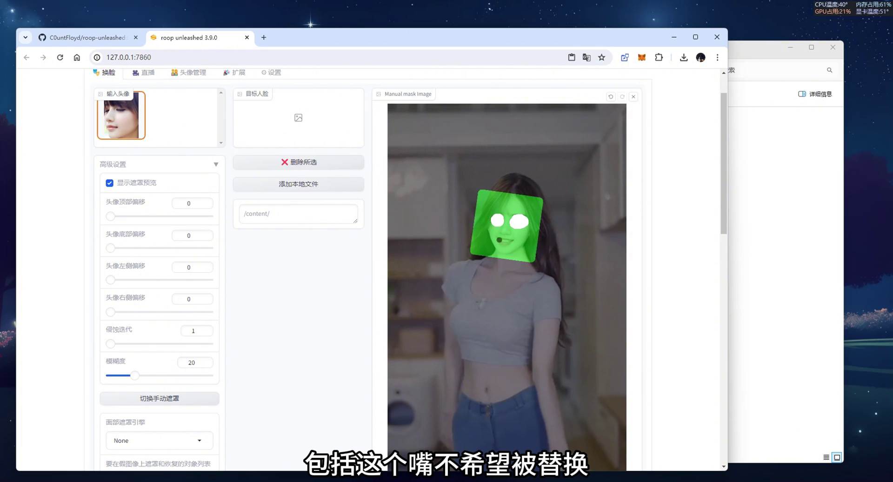
mouse_move(511, 240)
left_mouse_down()
mouse_move(499, 242)
mouse_move(513, 240)
left_mouse_up()
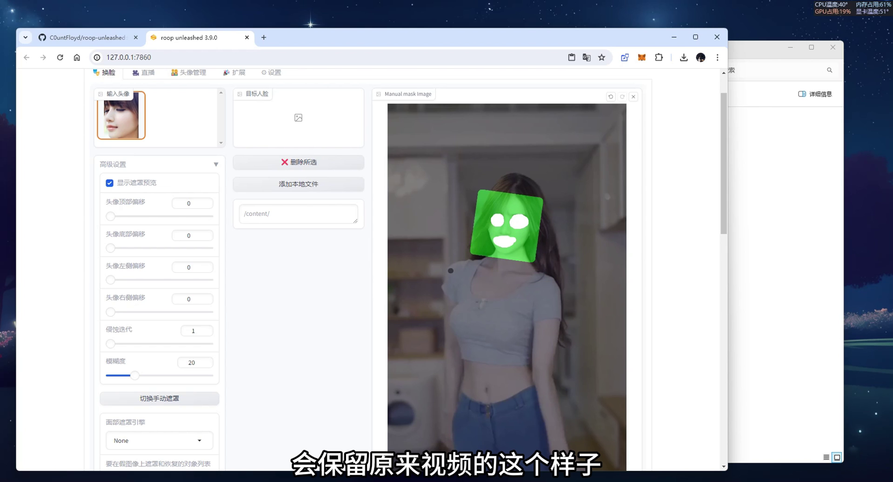
Refresh the preview to apply the painted eye and mouth mask to the face
scroll(465, 288, "down", 6)
left_click(507, 303)
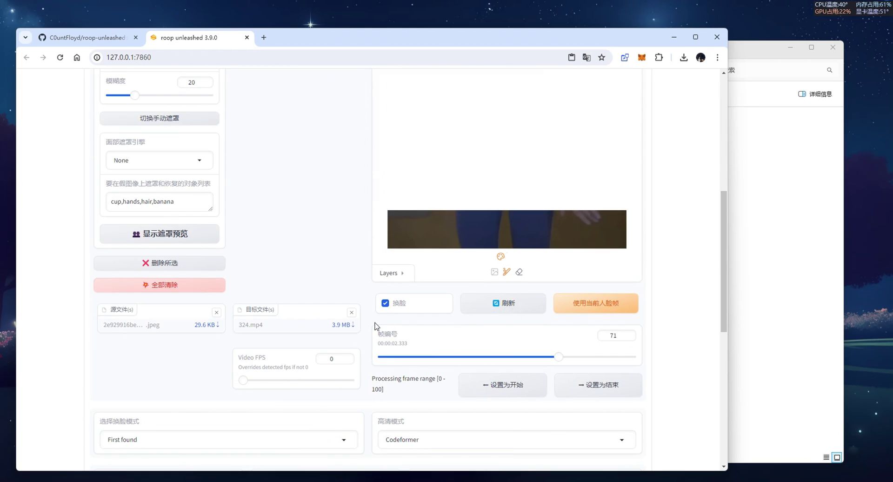
scroll(376, 325, "up", 7)
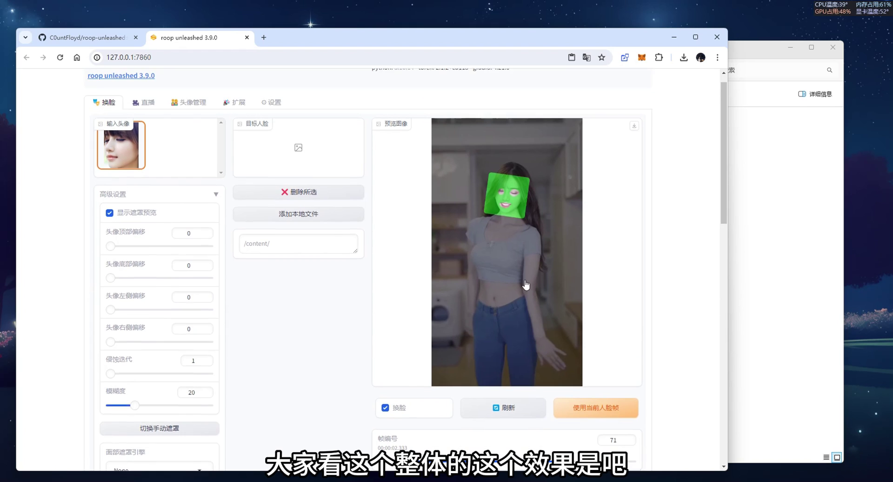
scroll(526, 285, "up", 1)
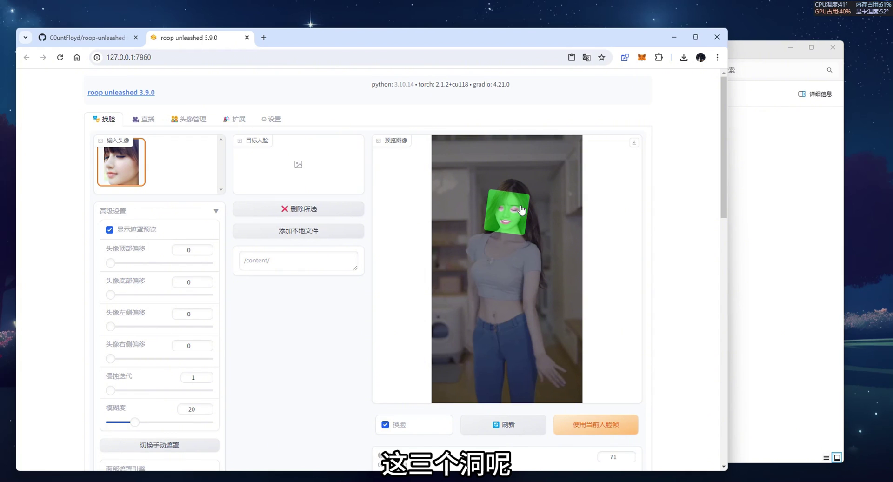
Download the masked preview image, examine the eyes and mouth enlarged in ImageGlass, and close the viewer
left_click(633, 146)
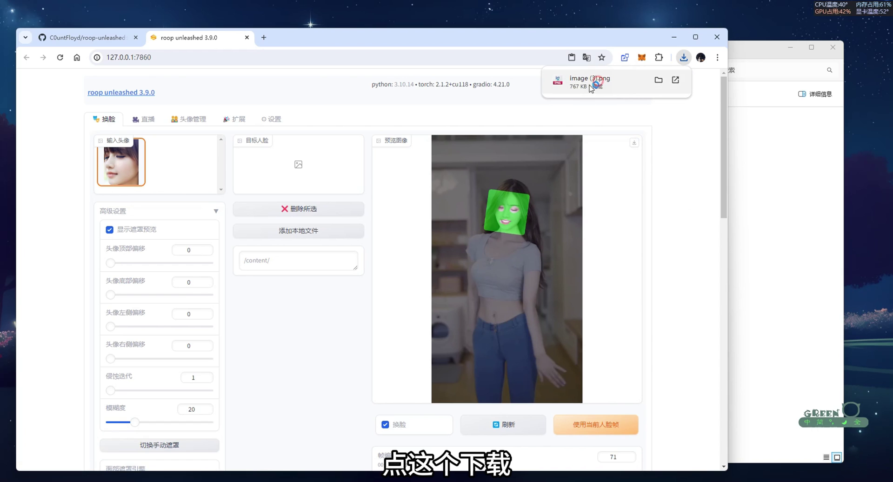
left_click(597, 83)
scroll(372, 263, "up", 5)
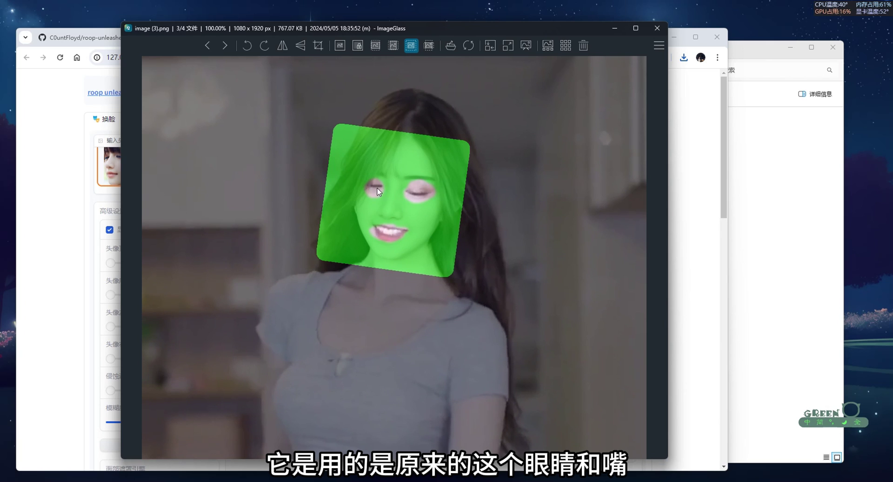
key("Escape")
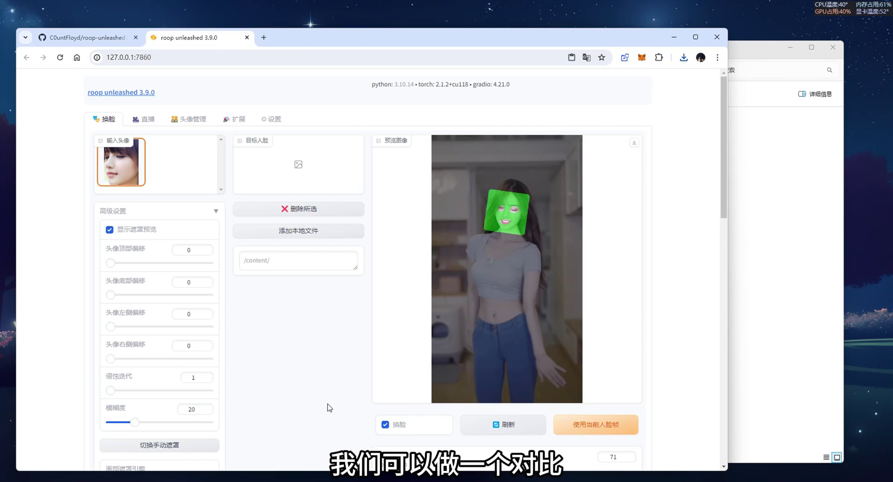
Move the video preview back to frame 1 to examine the mask on that frame
scroll(457, 405, "down", 2)
left_click_drag(556, 387, 367, 391)
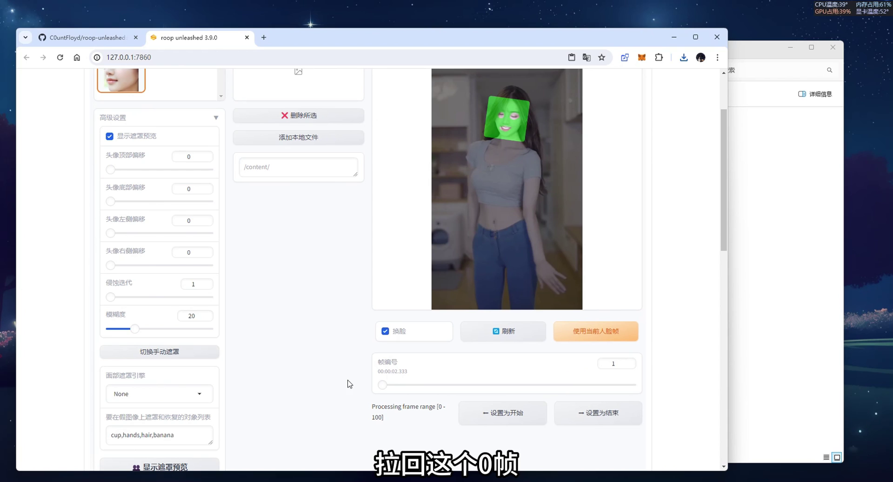
scroll(370, 374, "up", 2)
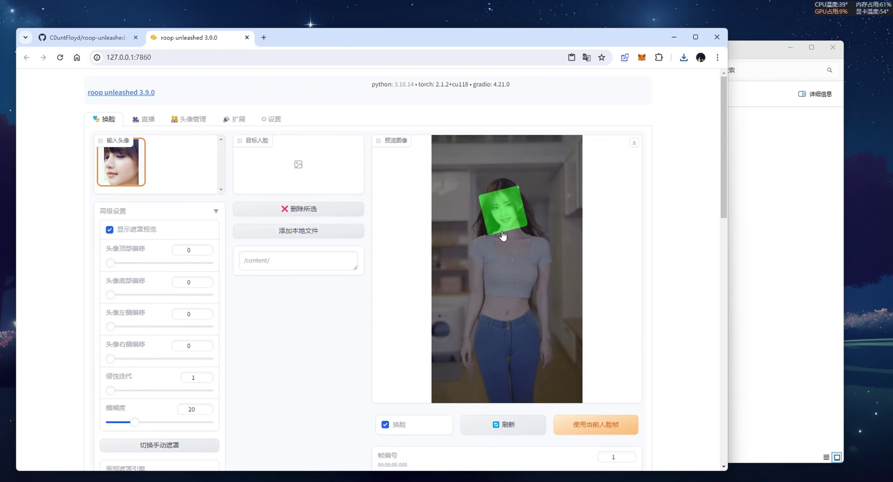
Switch frame 1 to manual masking, brush over both eyes and refresh the preview
left_click(478, 424)
scroll(478, 295, "down", 2)
scroll(502, 341, "up", 6)
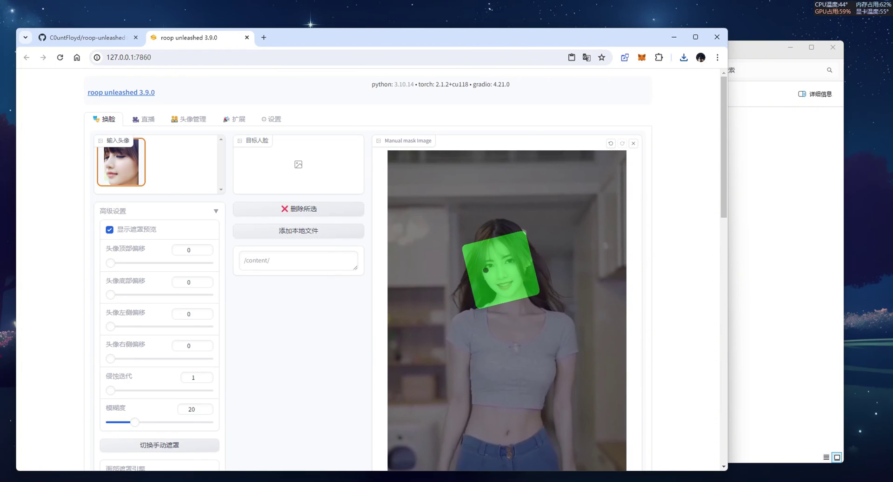
left_click_drag(510, 265, 513, 264)
scroll(504, 446, "down", 6)
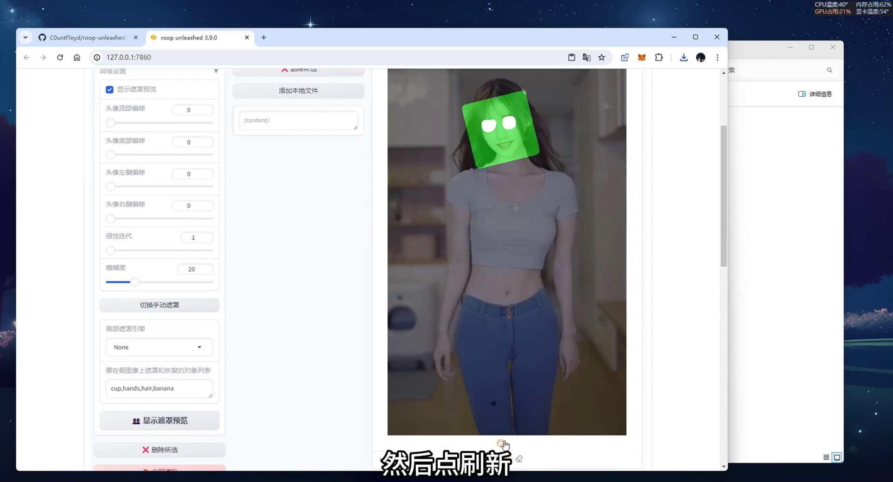
left_click(494, 359)
scroll(355, 323, "up", 5)
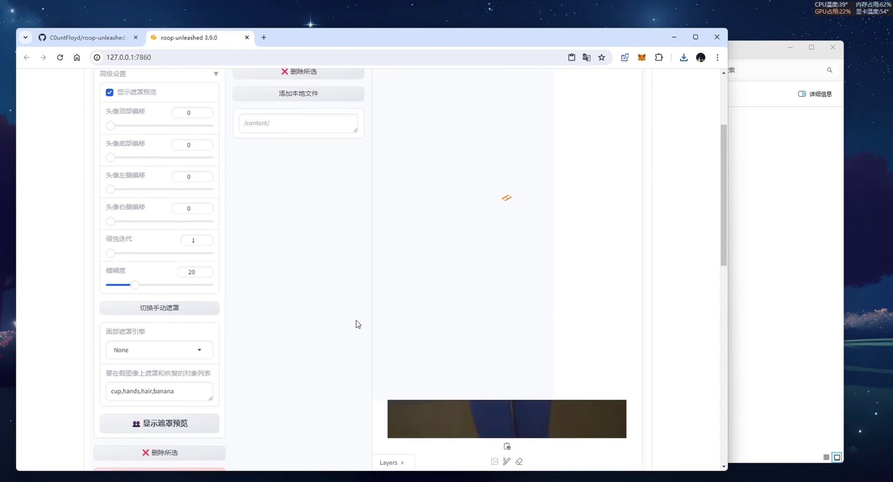
Download the frame 1 mask preview and examine the face enlarged in ImageGlass
left_click(634, 96)
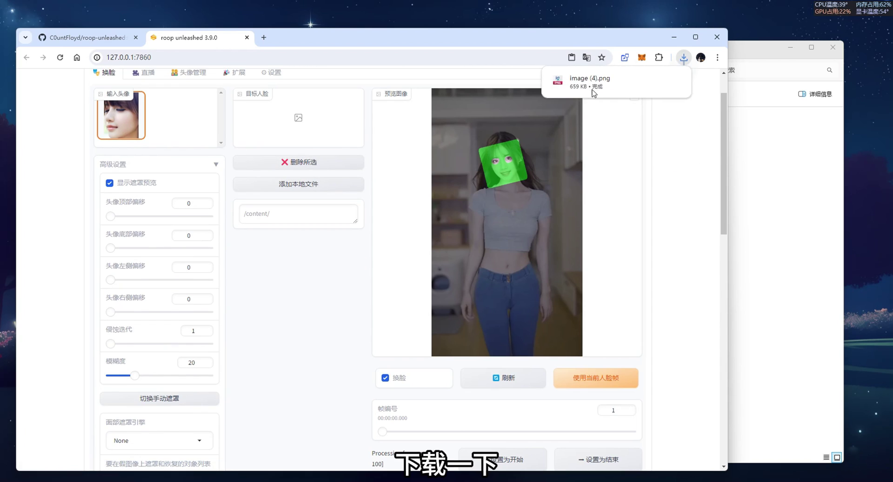
left_click(578, 79)
scroll(364, 205, "up", 4)
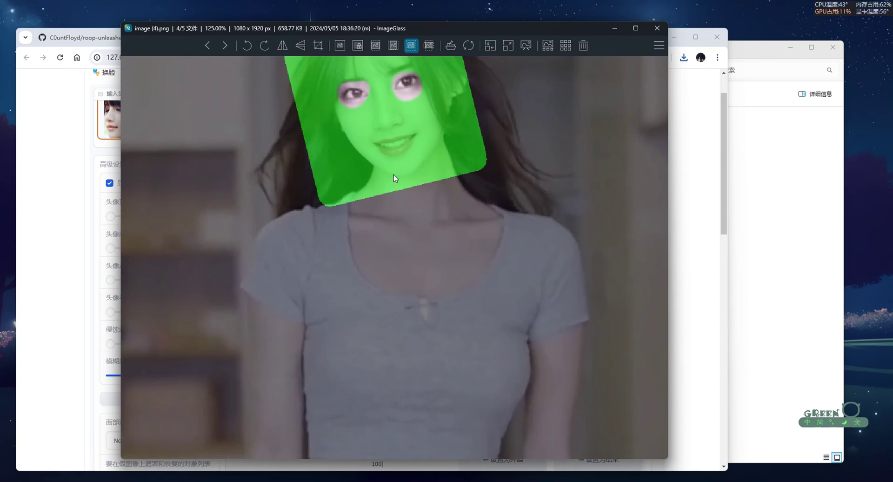
left_click_drag(392, 175, 343, 264)
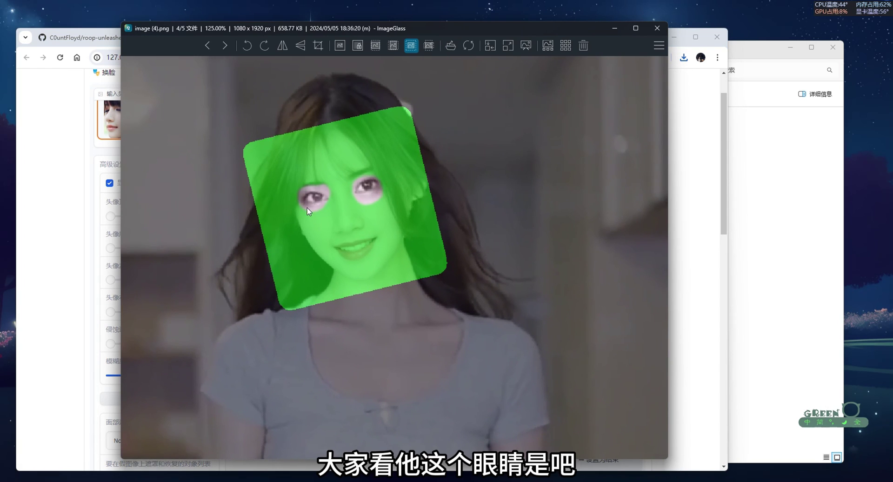
Set the image viewer aside, return to the browser, turn off the mask preview (显示遮罩预览) and refresh the swapped image
left_click_drag(478, 29, 352, 57)
left_click(670, 176)
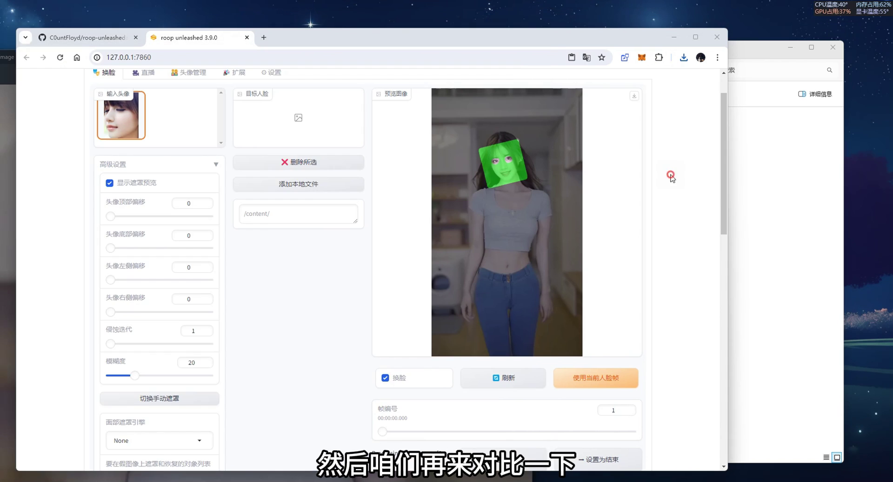
left_click_drag(523, 40, 615, 41)
left_click(202, 184)
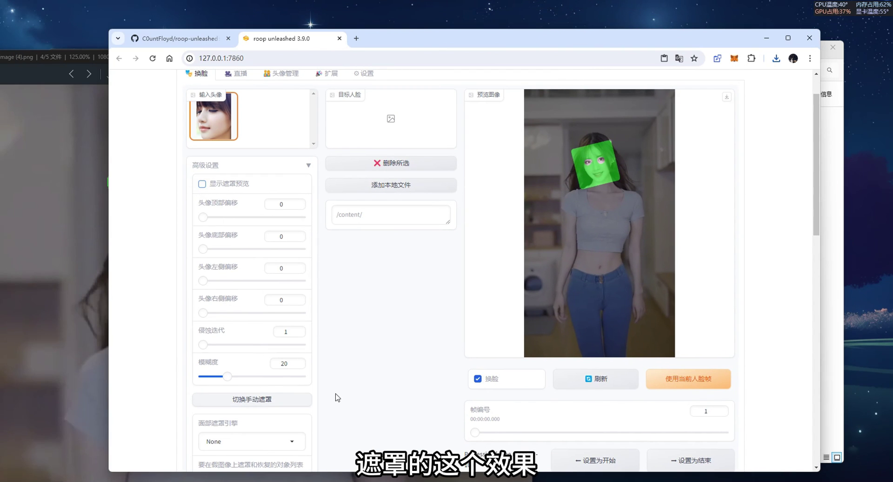
left_click(599, 378)
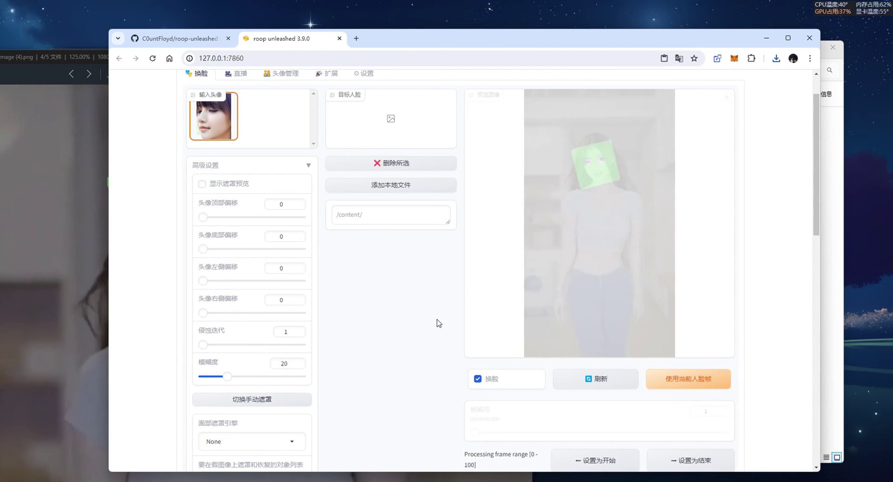
Download the preview without the mask overlay and open it in ImageGlass beside image (4).png for comparison
left_click(727, 97)
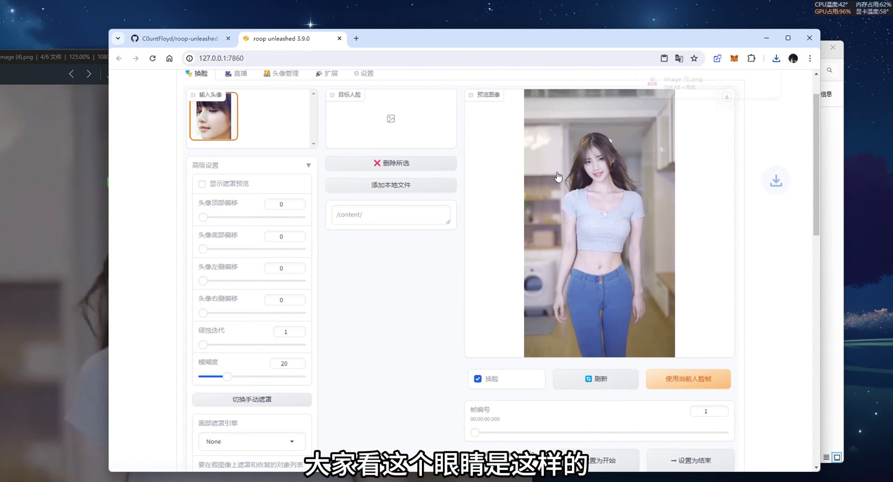
left_click(679, 83)
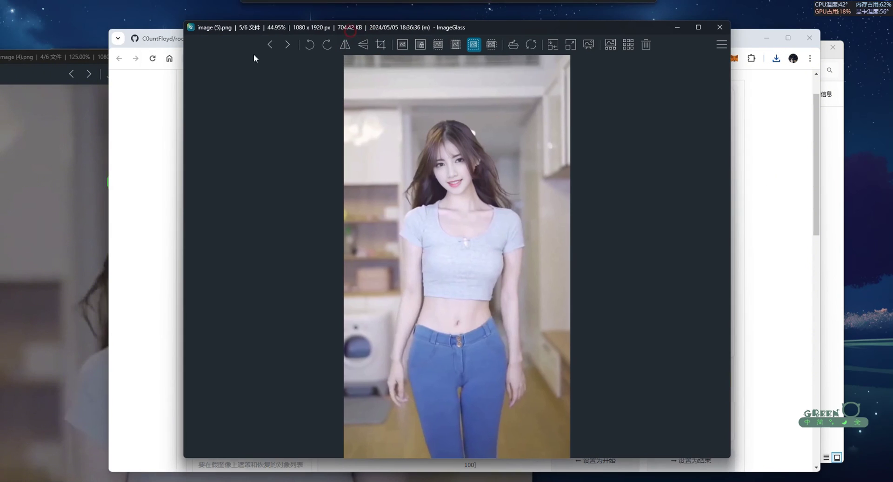
left_click_drag(78, 58, 132, 28)
left_click(584, 66)
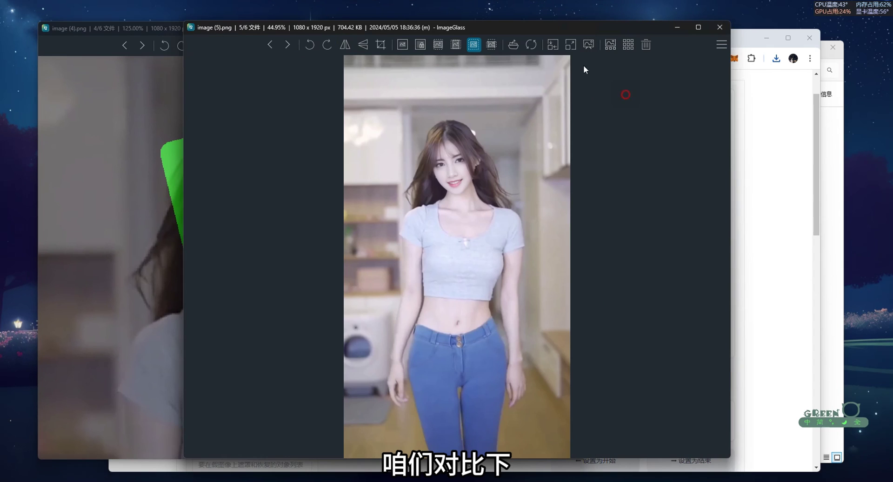
Compare the enlarged face in image (5).png with the masked image (4).png side by side and close both viewers
left_click_drag(526, 31, 679, 35)
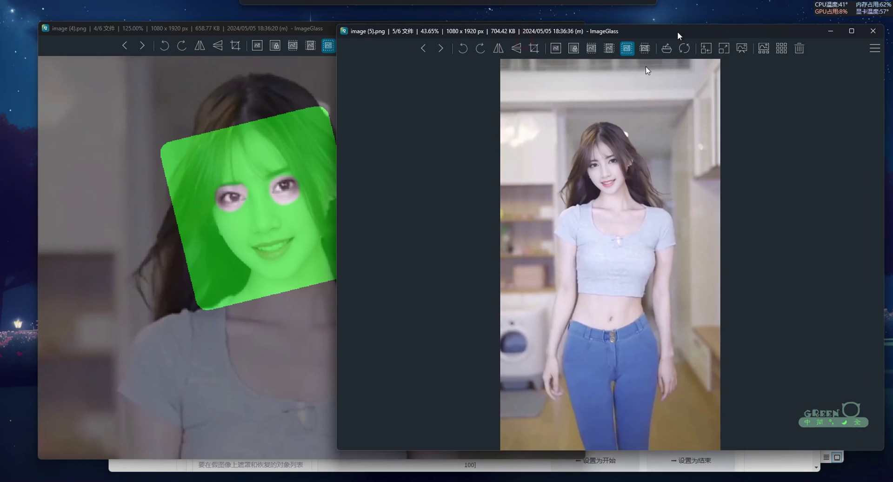
scroll(578, 239, "up", 5)
scroll(578, 239, "up", 3)
left_click_drag(594, 167, 542, 271)
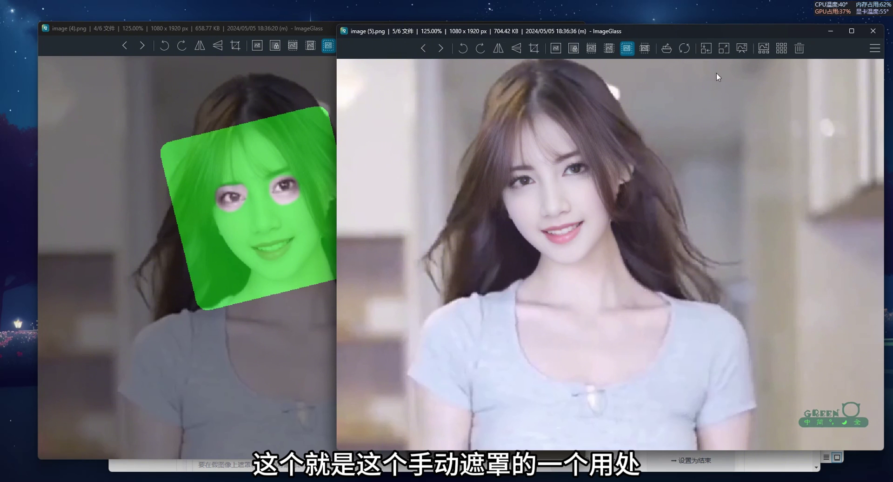
left_click_drag(713, 32, 665, 39)
left_click(821, 37)
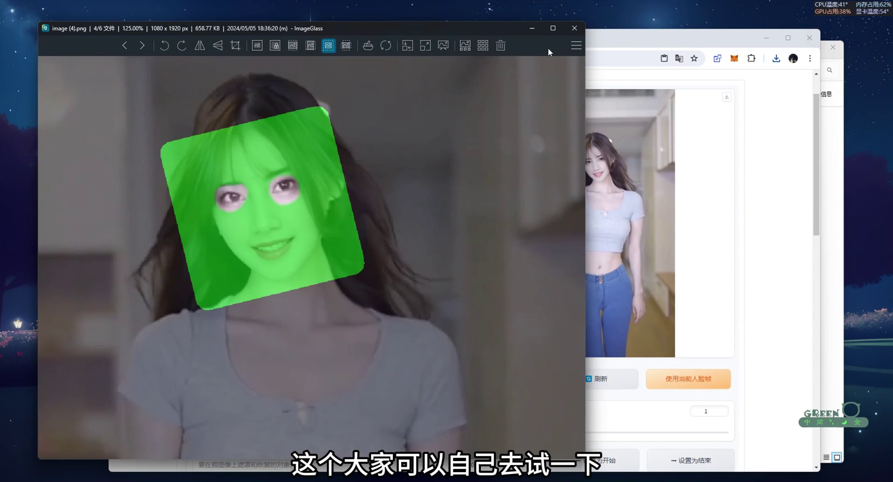
left_click(574, 33)
Try the Clip2Seg face mask engine (面部遮罩引擎) and generate its mask preview
scroll(425, 259, "down", 3)
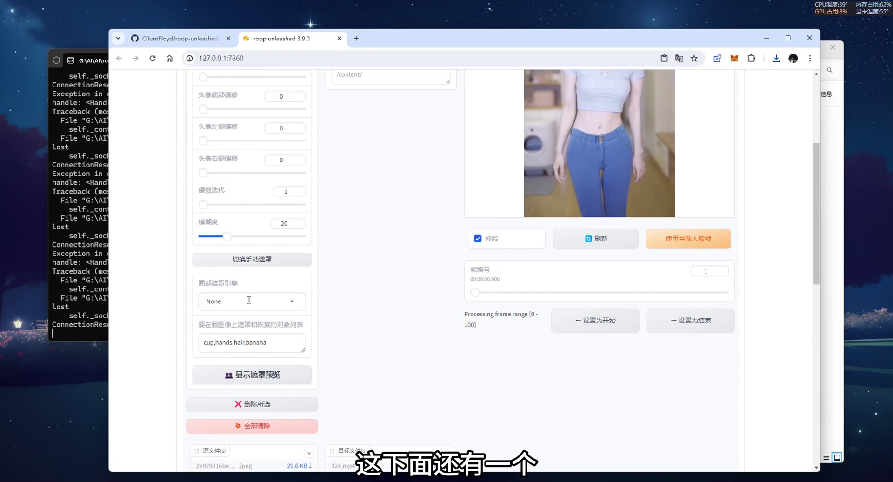
left_click(275, 300)
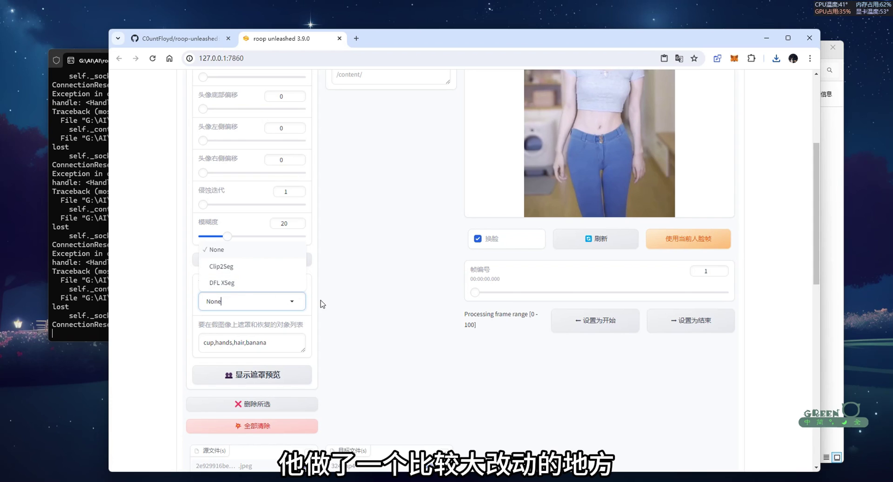
left_click(237, 267)
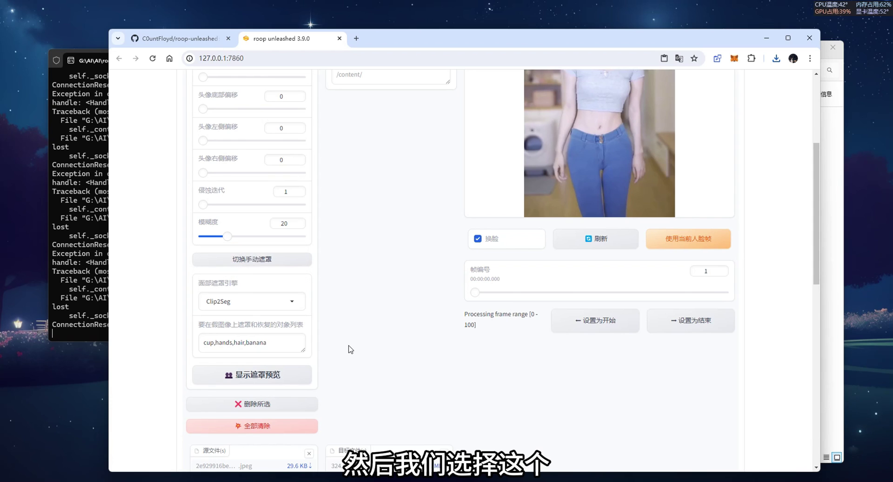
left_click(254, 377)
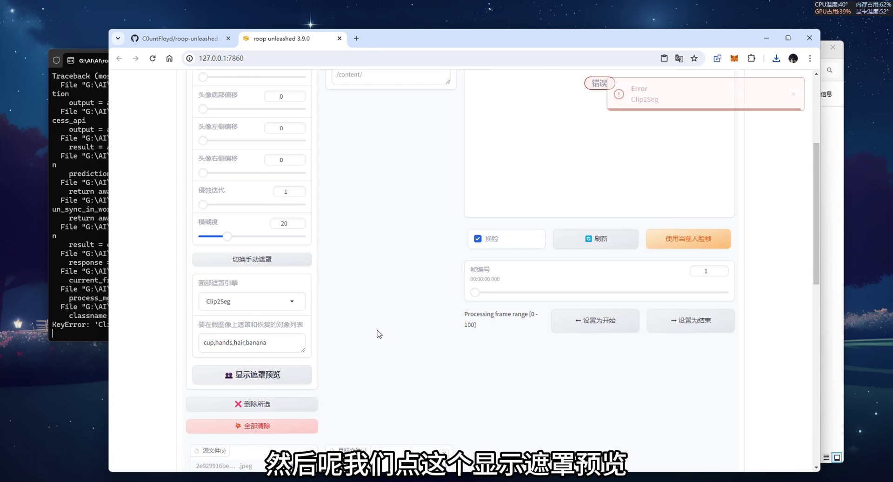
scroll(427, 185, "up", 3)
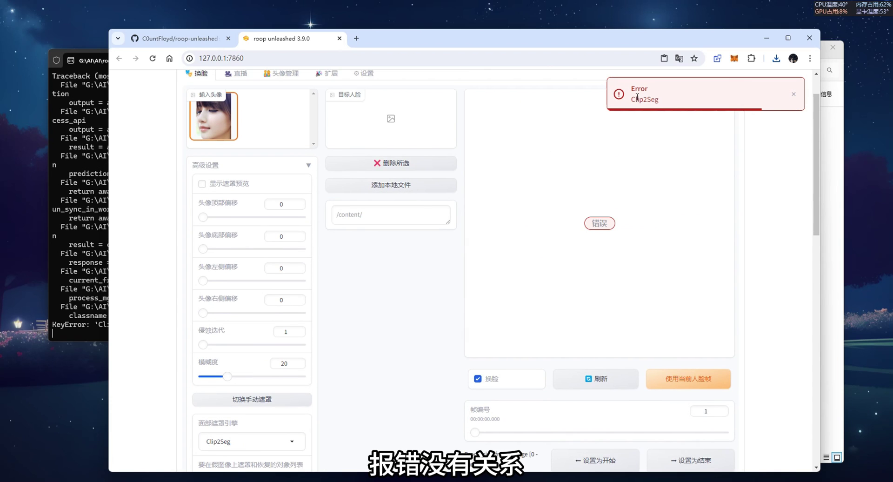
scroll(353, 354, "down", 2)
scroll(548, 218, "up", 1)
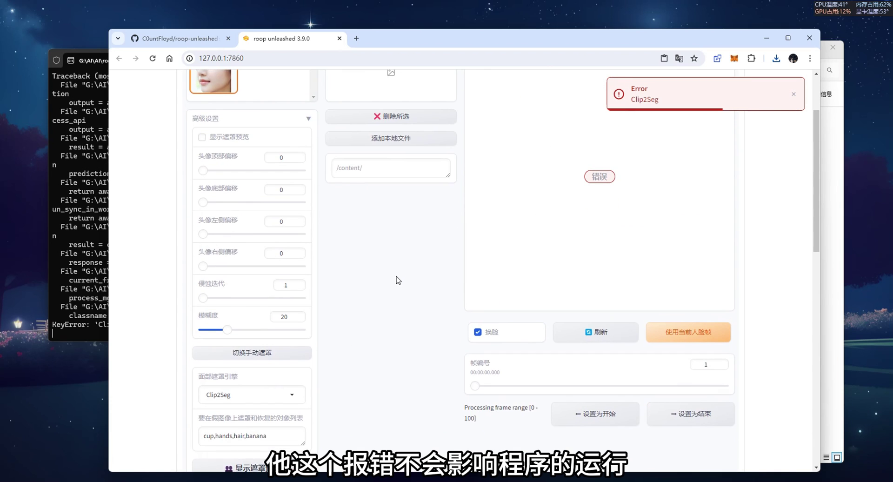
Set the face mask engine to DFL XSeg and generate the mask preview for frame 1
left_click(298, 393)
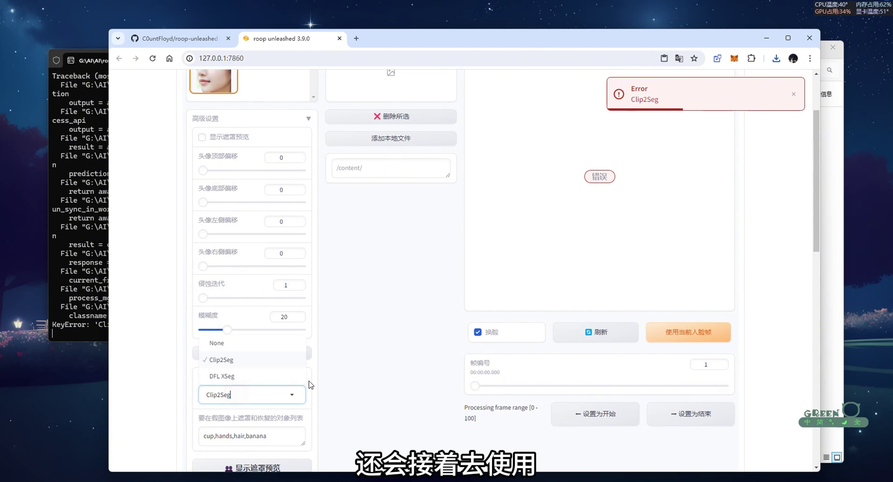
left_click(231, 377)
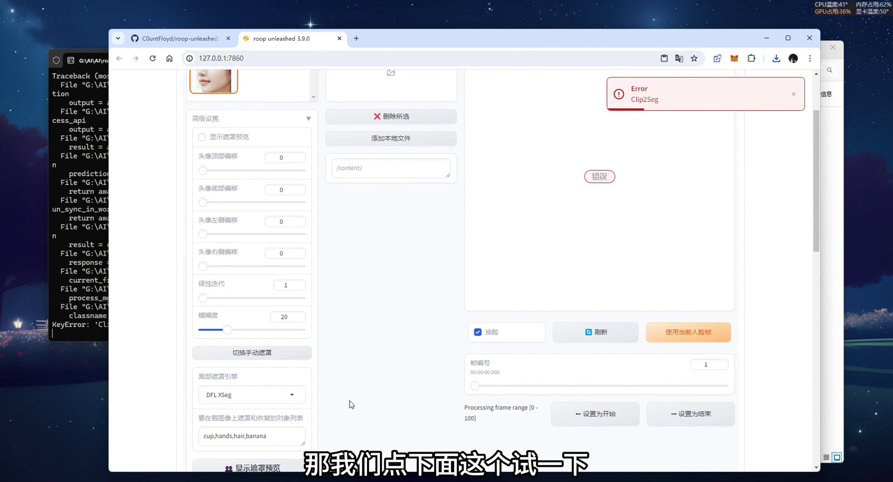
scroll(332, 413, "down", 2)
left_click(245, 382)
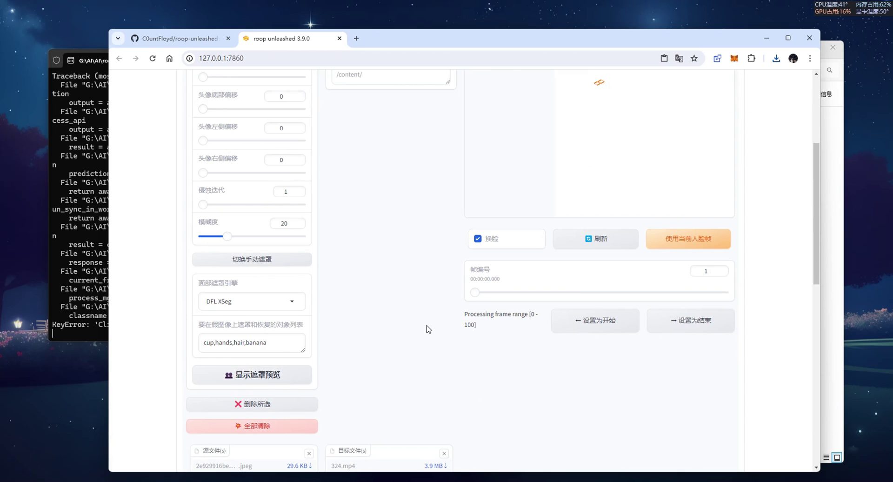
scroll(428, 329, "up", 1)
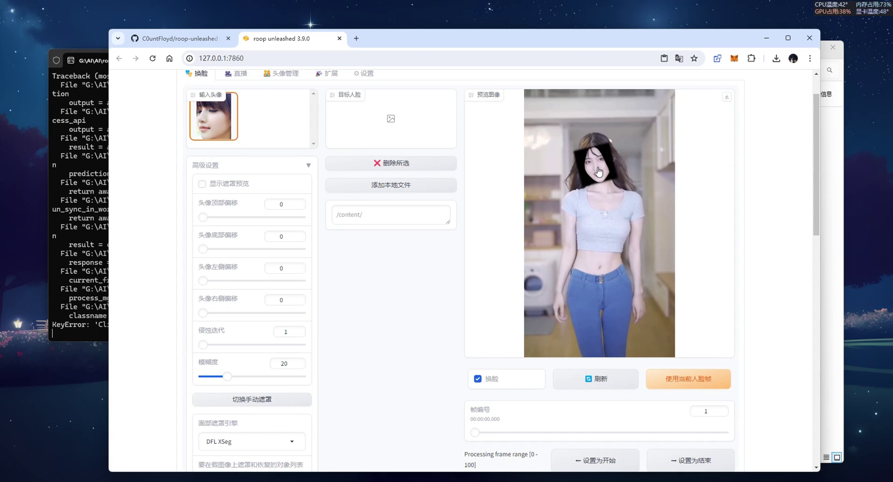
scroll(301, 366, "down", 2)
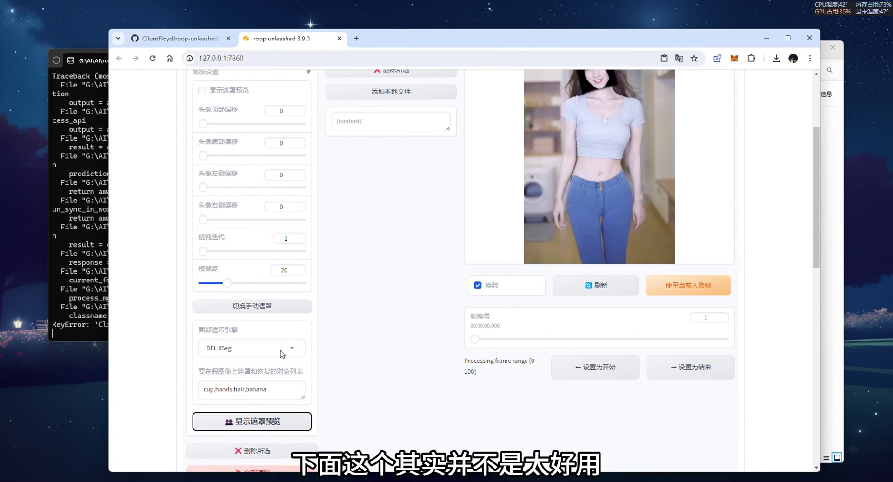
Review the remaining processing settings and the available face swap modes (选择换脸模式)
scroll(290, 336, "down", 1)
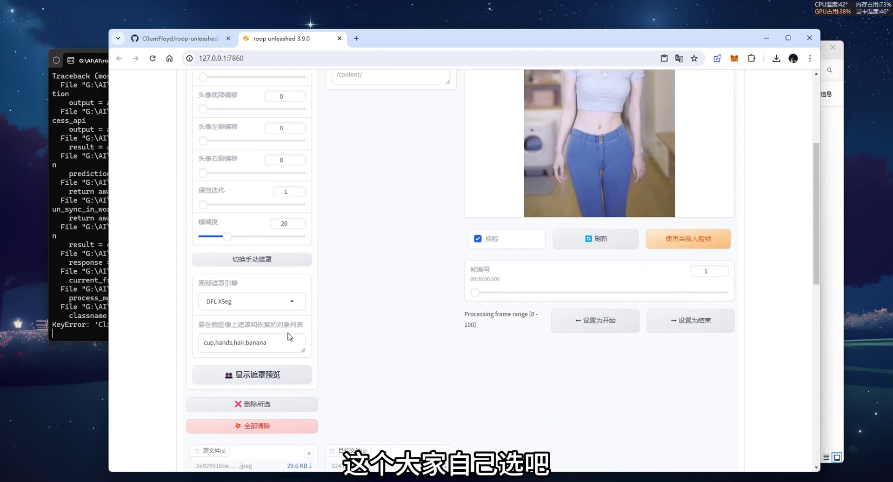
scroll(416, 325, "down", 7)
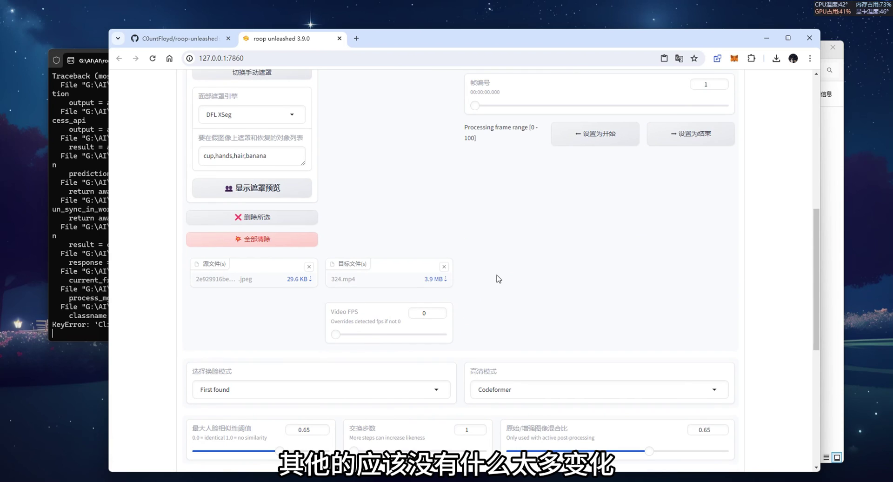
scroll(479, 281, "down", 1)
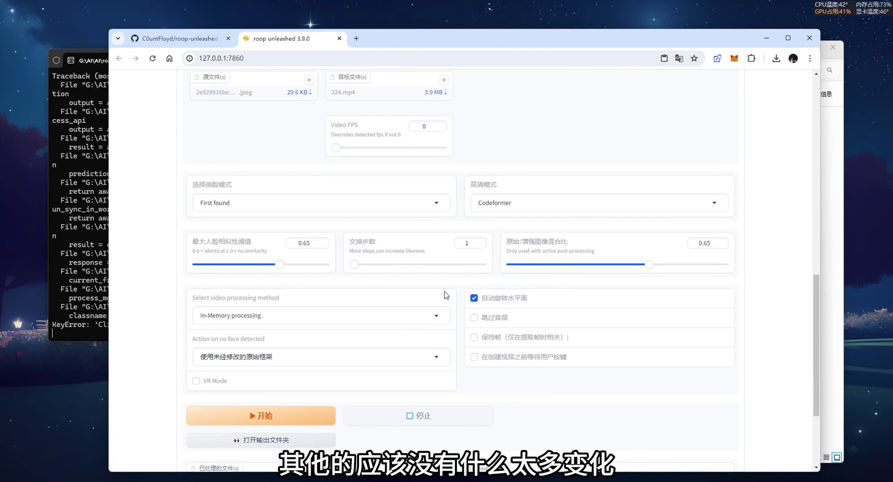
left_click(326, 201)
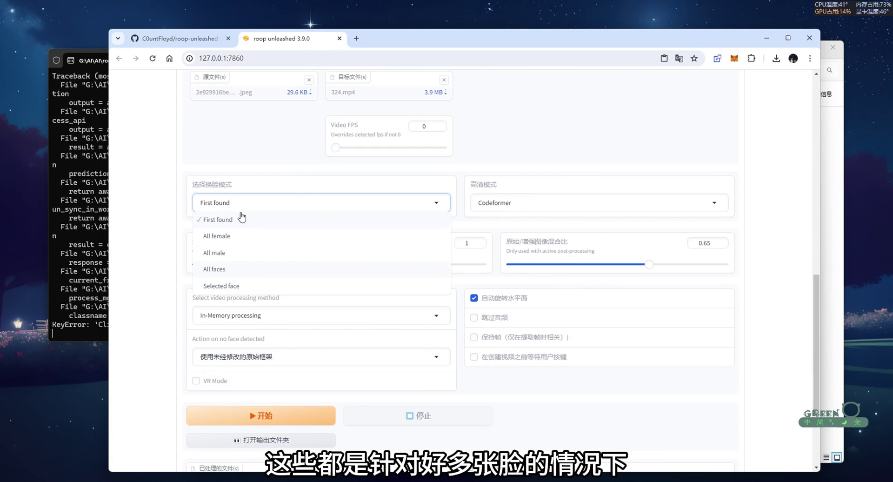
left_click(155, 275)
scroll(448, 258, "up", 10)
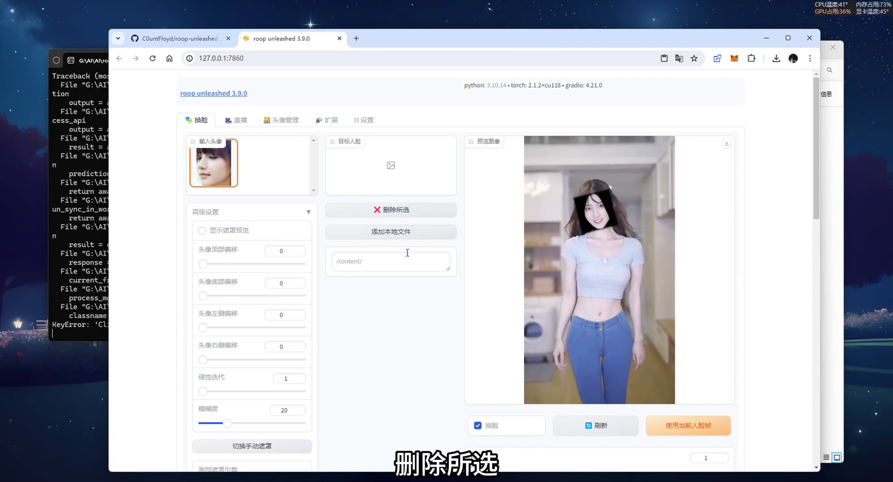
Replace the target video 324.mp4 with the group photo 3af8d585a9bb4376e2c060051b189352.jpeg from folder D on drive G
scroll(440, 330, "down", 10)
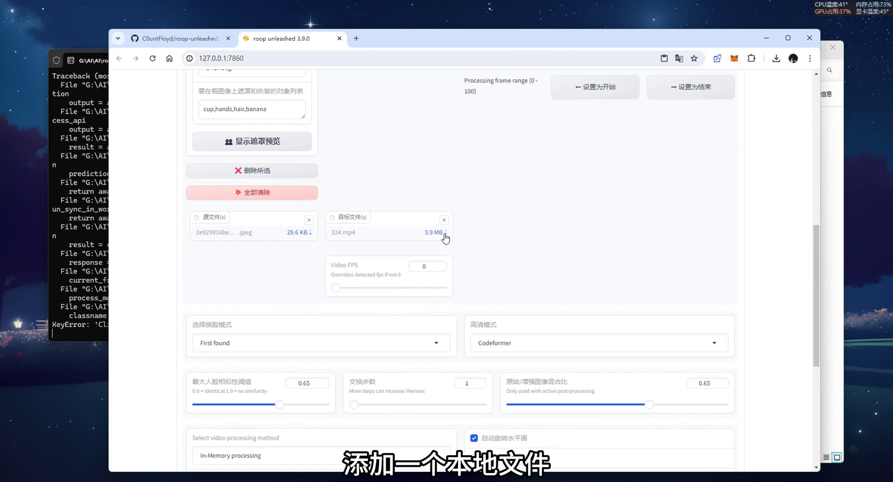
left_click(442, 246)
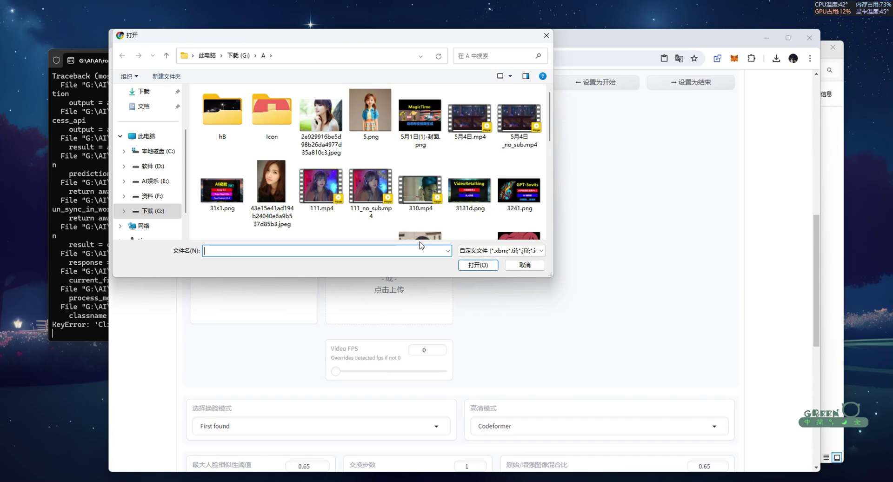
left_click(238, 55)
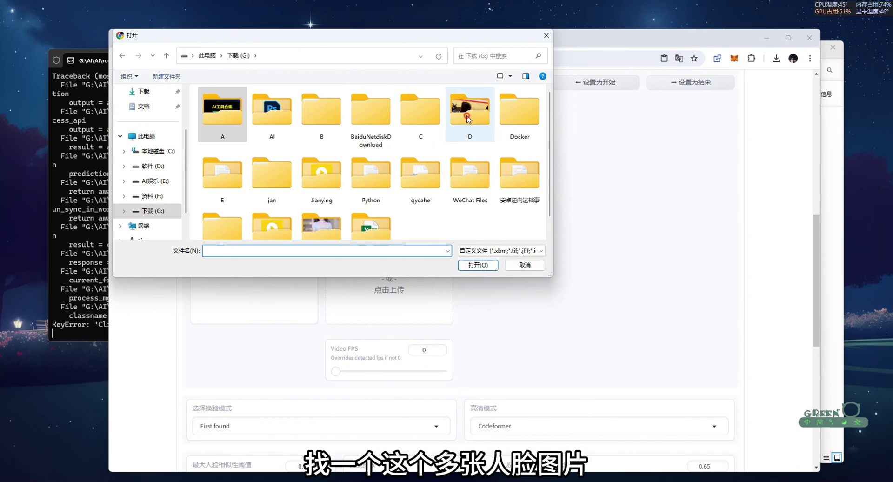
double_click(408, 168)
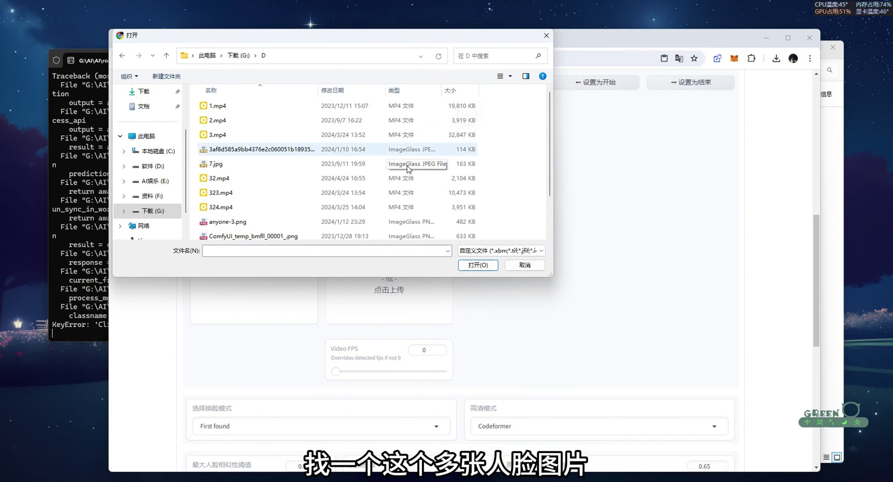
left_click(502, 77)
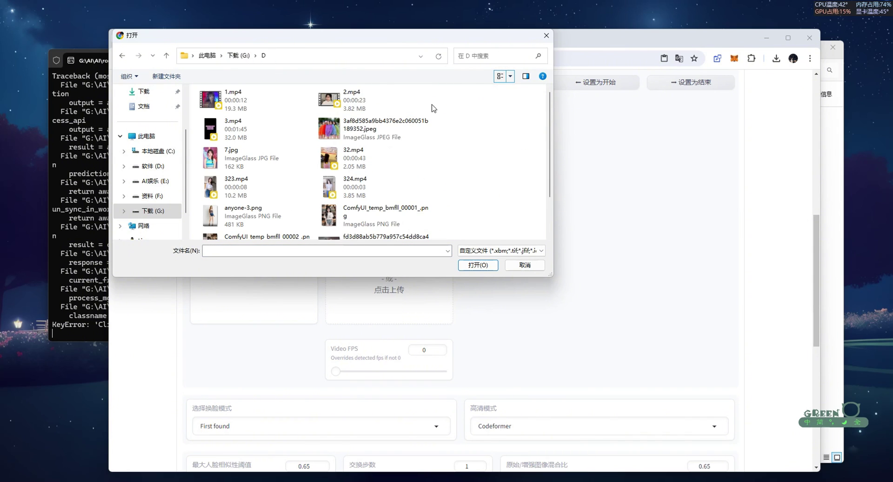
double_click(340, 130)
scroll(416, 205, "up", 10)
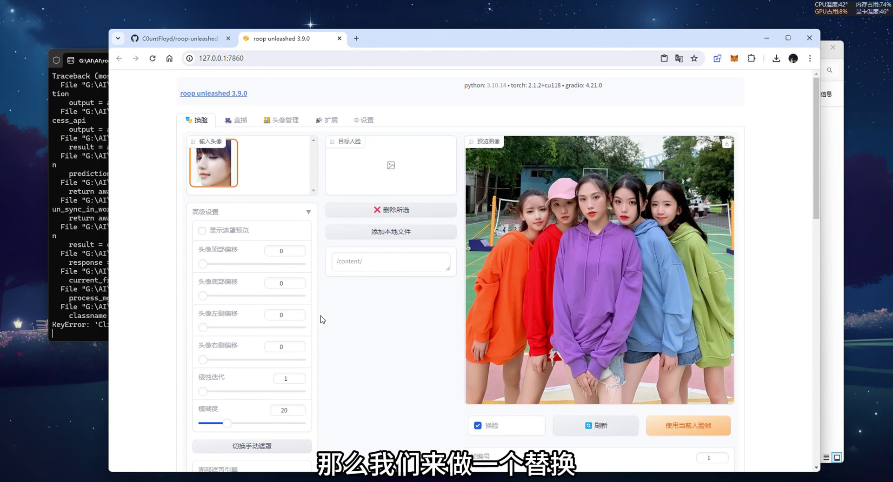
Collapse the advanced settings (高级设置) and detect all faces in the group photo's current frame
left_click(306, 213)
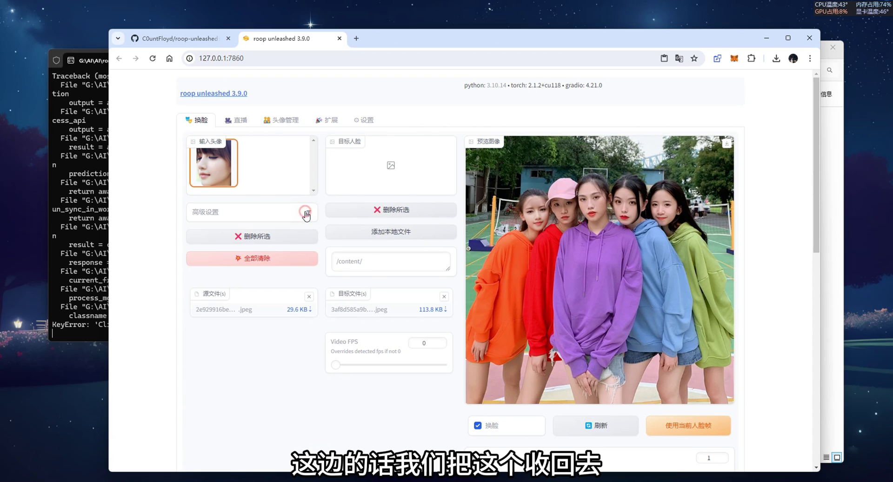
scroll(702, 396, "down", 1)
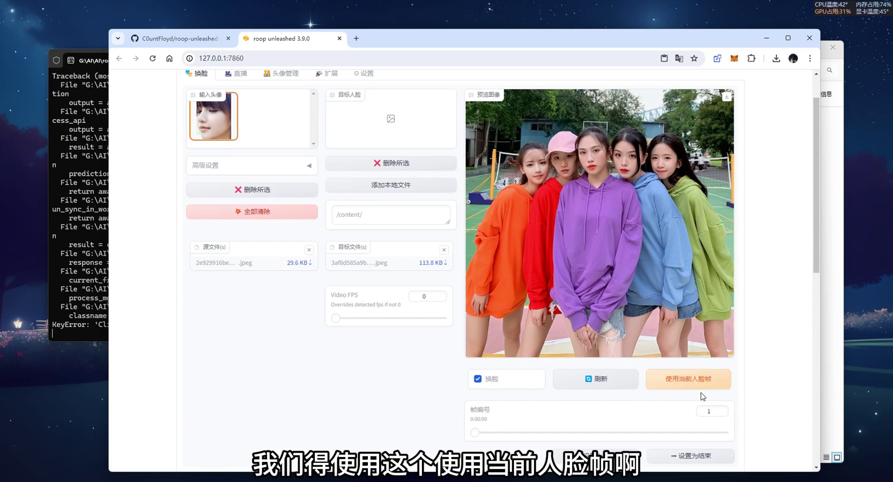
left_click(688, 385)
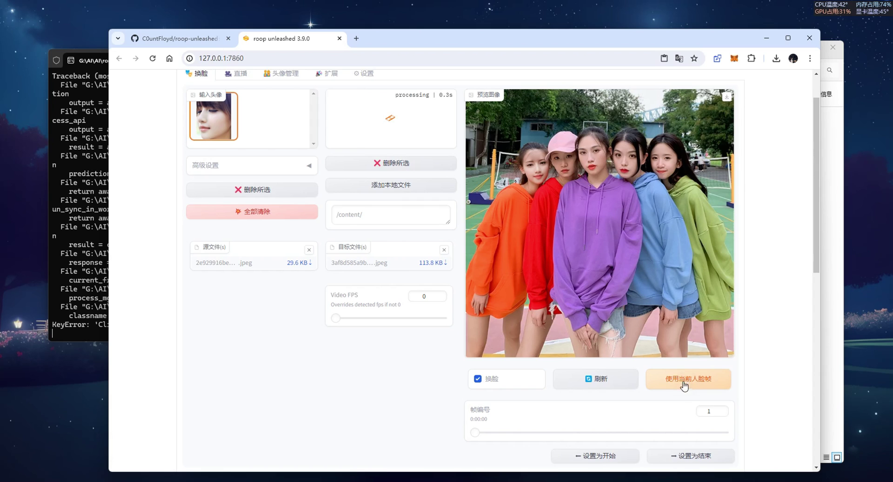
scroll(226, 245, "down", 6)
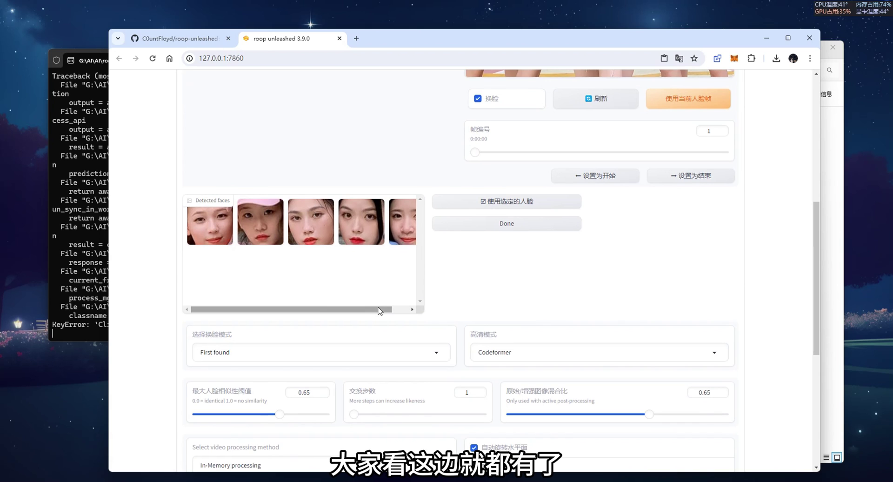
left_click_drag(379, 309, 459, 235)
Use the third detected face, the woman in the purple hoodie, as the target face and refresh the swapped preview
scroll(325, 302, "up", 2)
left_click(306, 324)
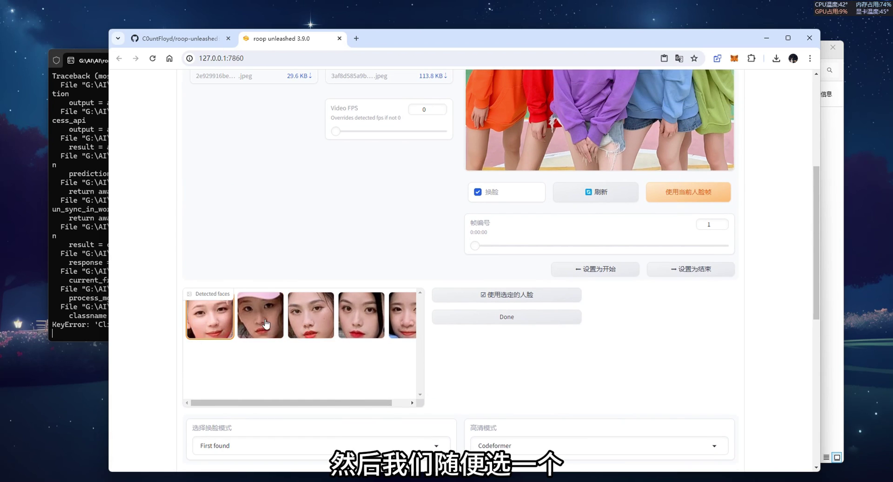
scroll(406, 282, "up", 3)
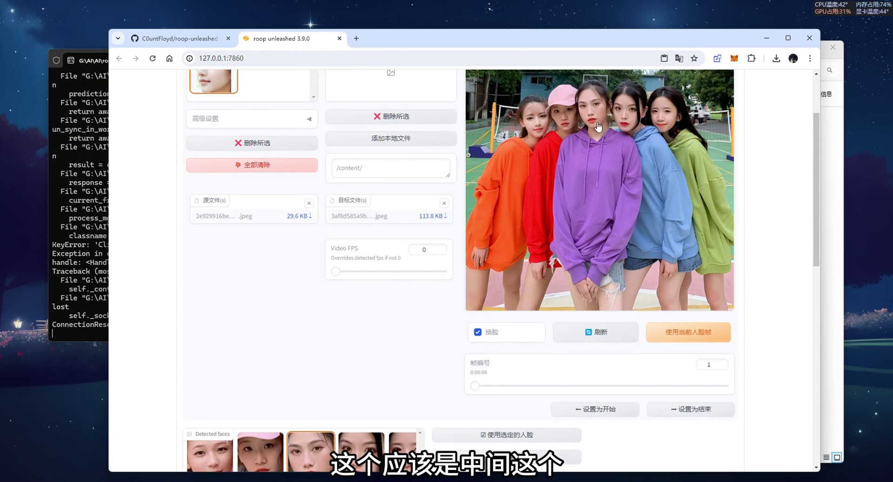
scroll(384, 343, "down", 3)
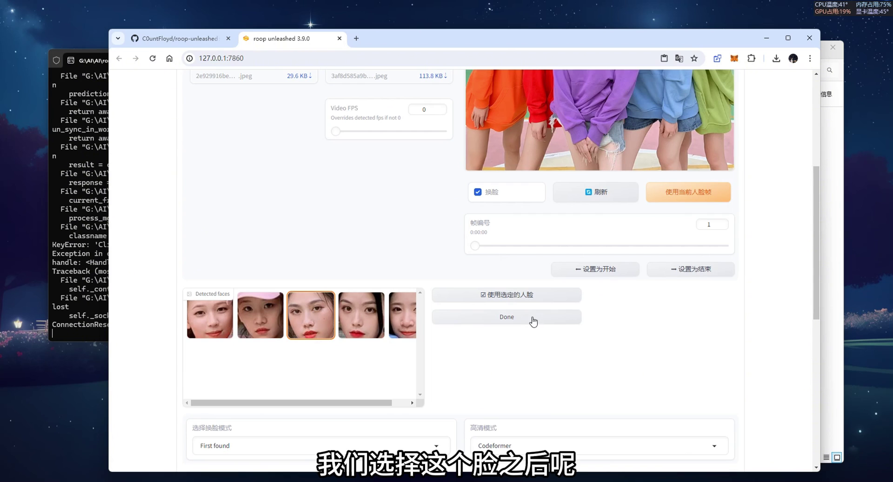
left_click(504, 300)
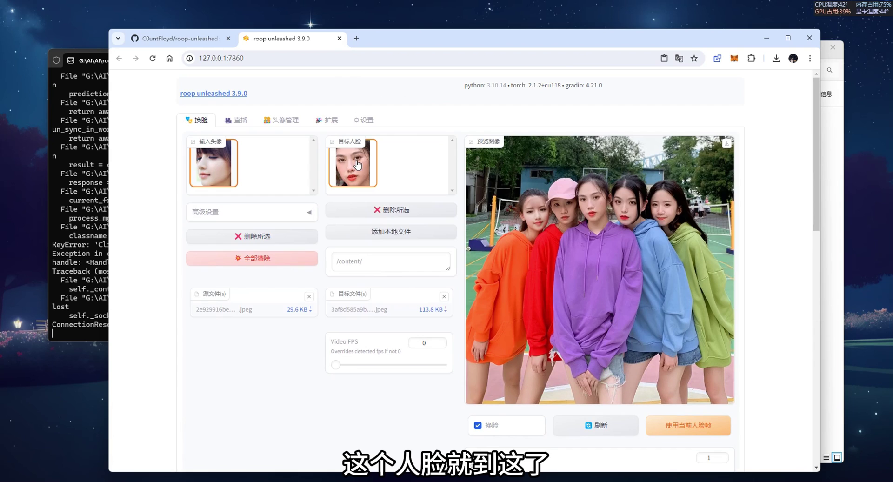
left_click(611, 428)
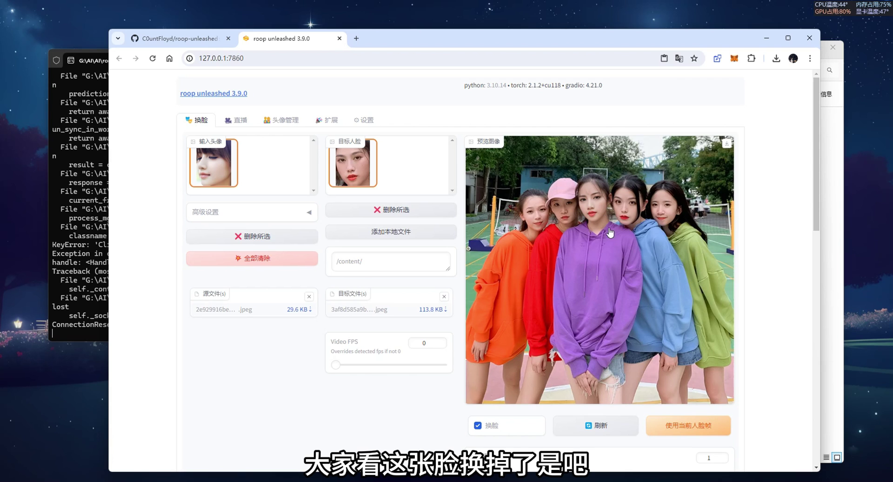
scroll(588, 236, "down", 5)
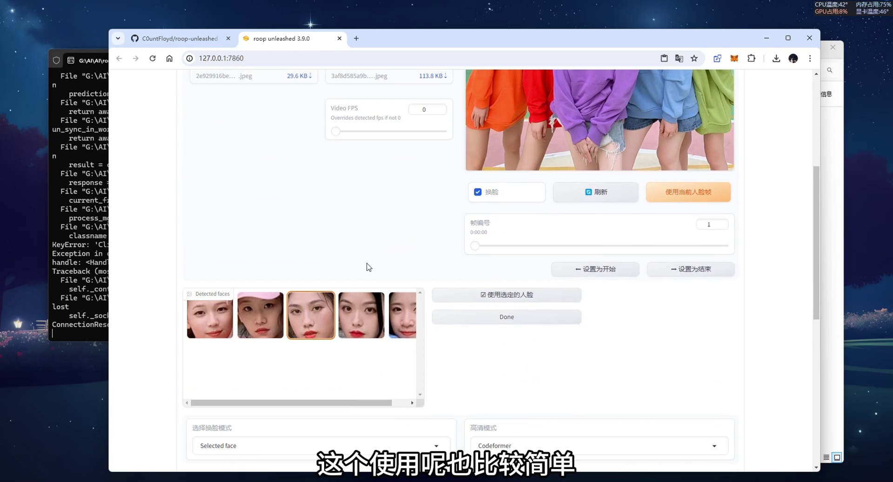
Finish the detected faces selection and examine the swapped group photo with its chosen target face
left_click(462, 319)
scroll(441, 268, "up", 3)
scroll(441, 268, "up", 2)
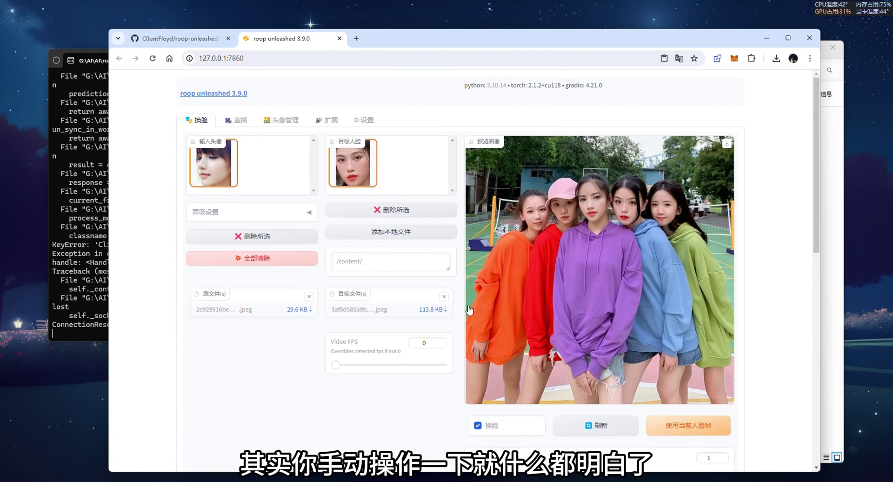
Bring the roop-unleashed console window forward, examine the ConnectionResetError line ending its log, and return to the web page
scroll(464, 298, "down", 3)
left_click_drag(93, 60, 44, 66)
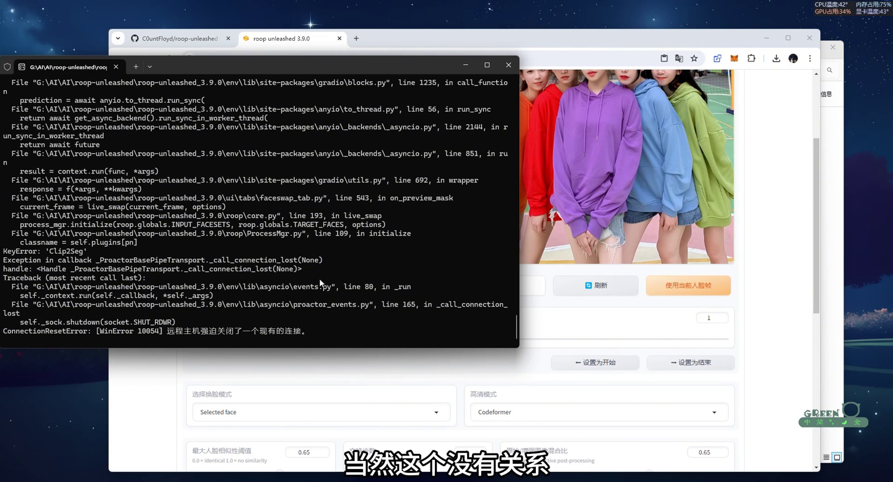
left_click_drag(288, 331, 3, 331)
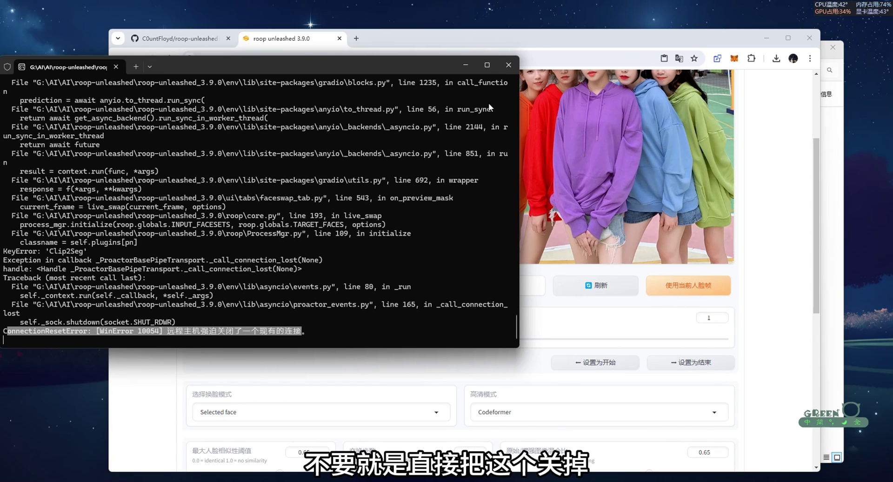
left_click(159, 386)
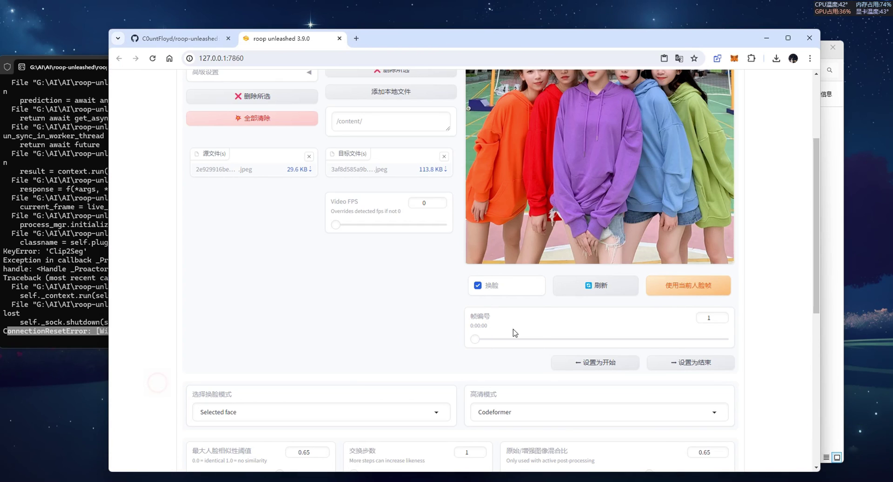
Replace the target group photo with the video 324.mp4 from folder D on drive G
scroll(493, 321, "down", 7)
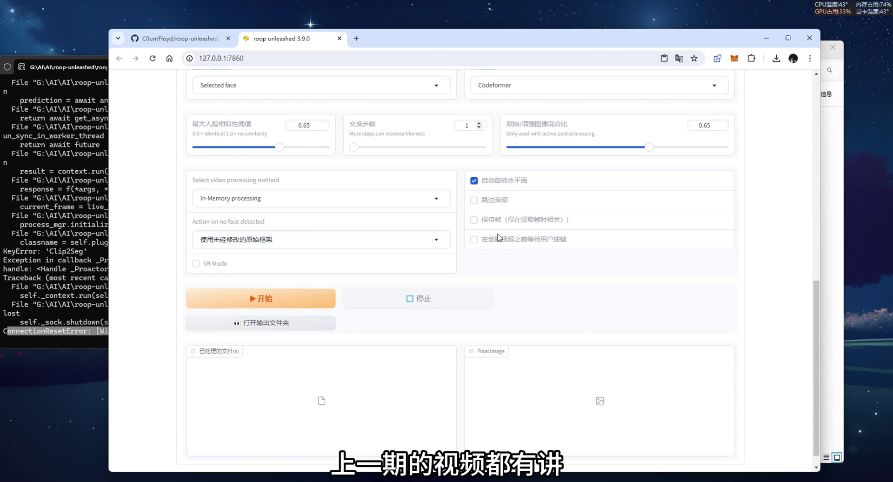
scroll(371, 245, "up", 10)
scroll(445, 200, "down", 2)
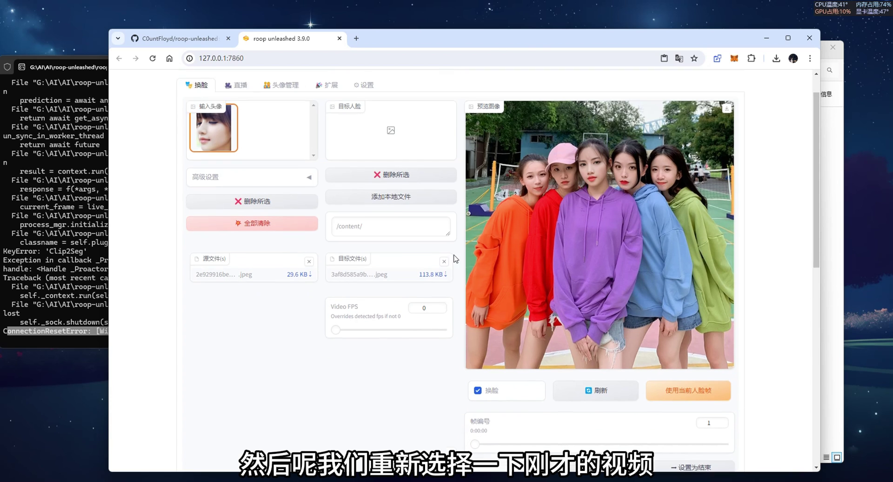
left_click(445, 202)
left_click(383, 245)
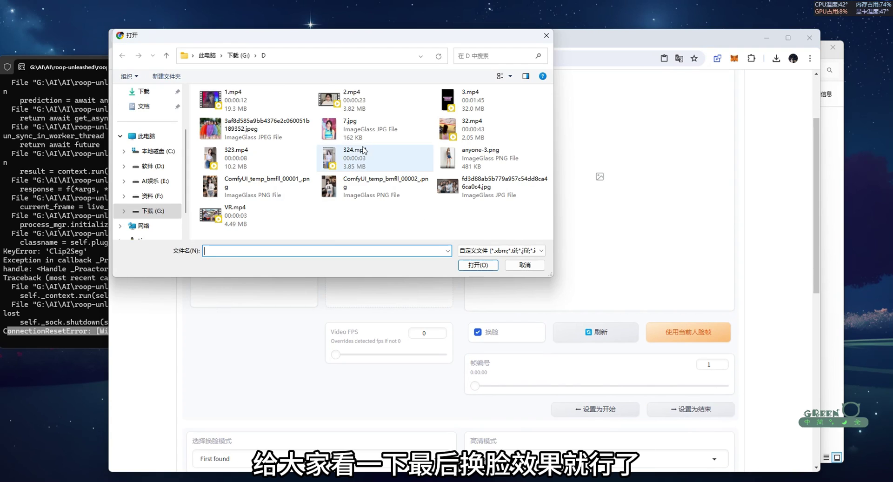
double_click(338, 161)
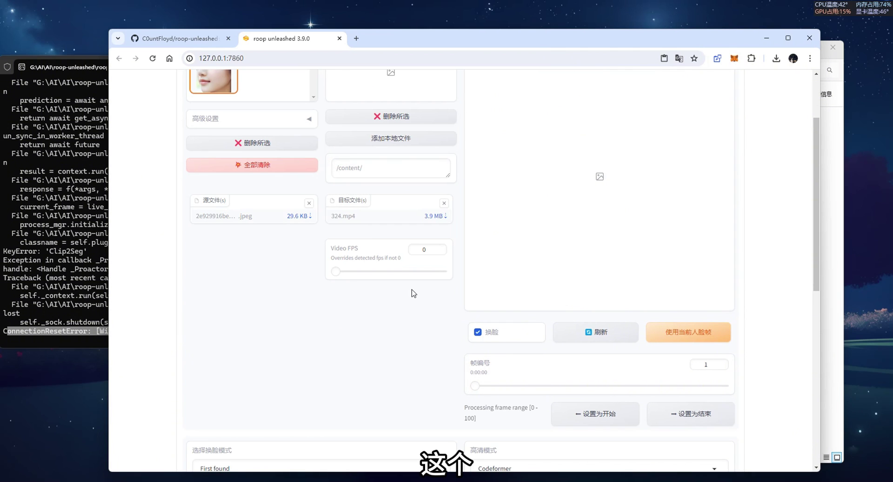
Refresh the swapped face preview for the first frame of the target video 324.mp4
scroll(447, 369, "down", 4)
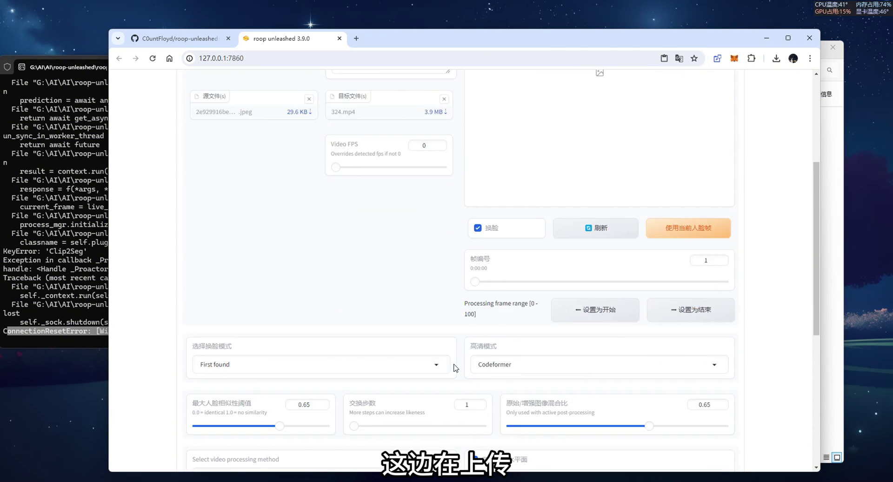
scroll(458, 365, "up", 5)
scroll(463, 352, "up", 1)
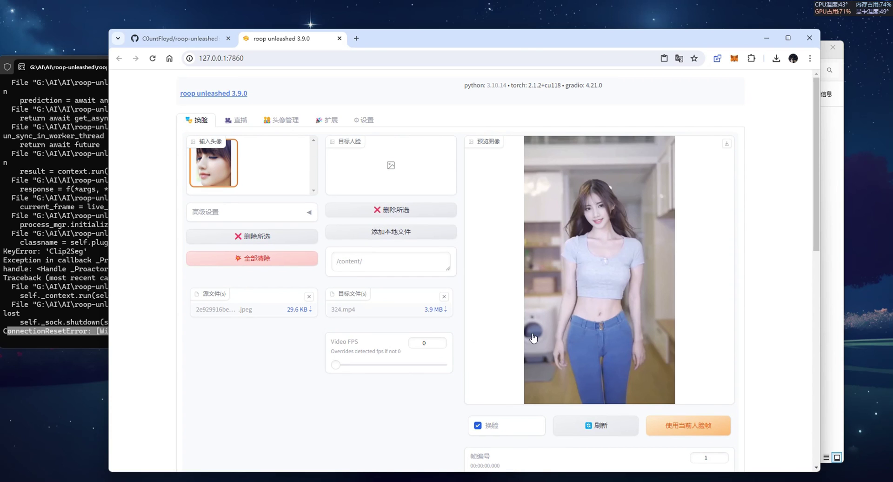
left_click(587, 424)
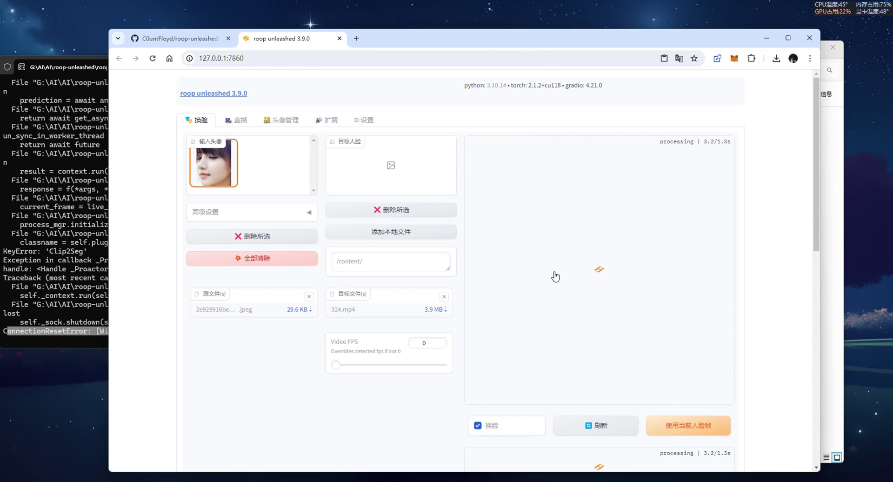
Start the face swap processing of 324.mp4 with the First found mode and Codeformer enhancement
scroll(453, 383, "down", 5)
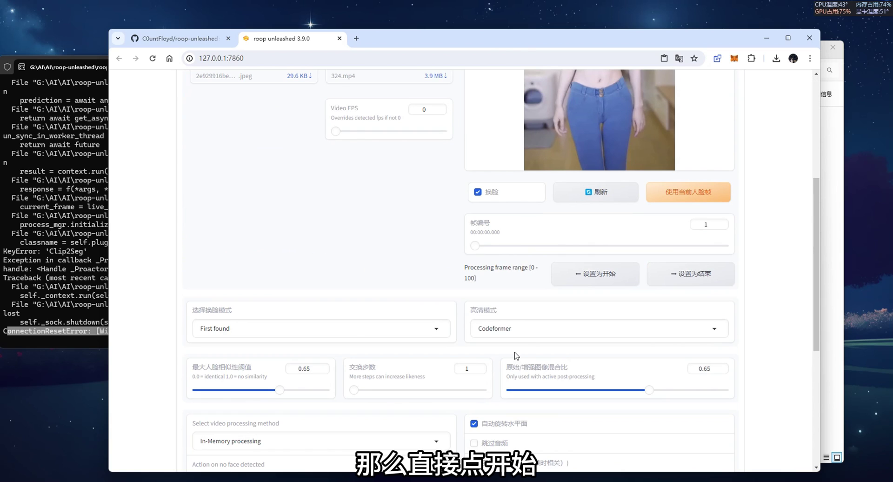
scroll(513, 339, "down", 6)
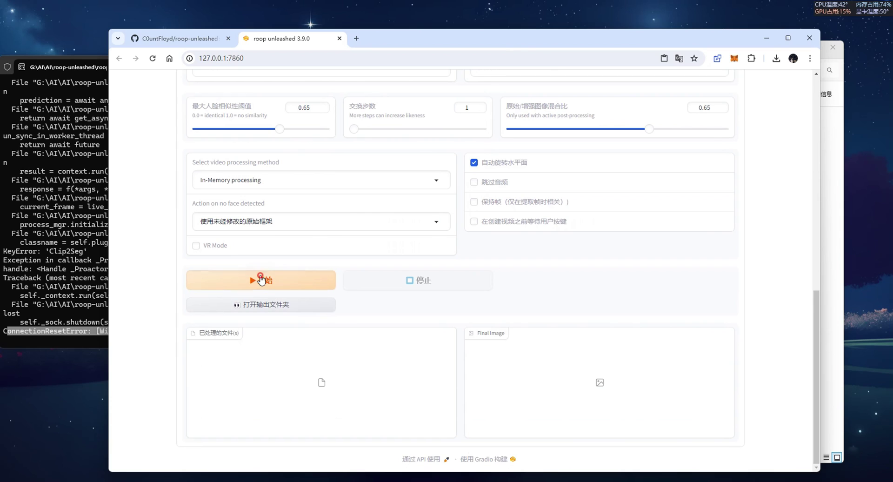
left_click(261, 279)
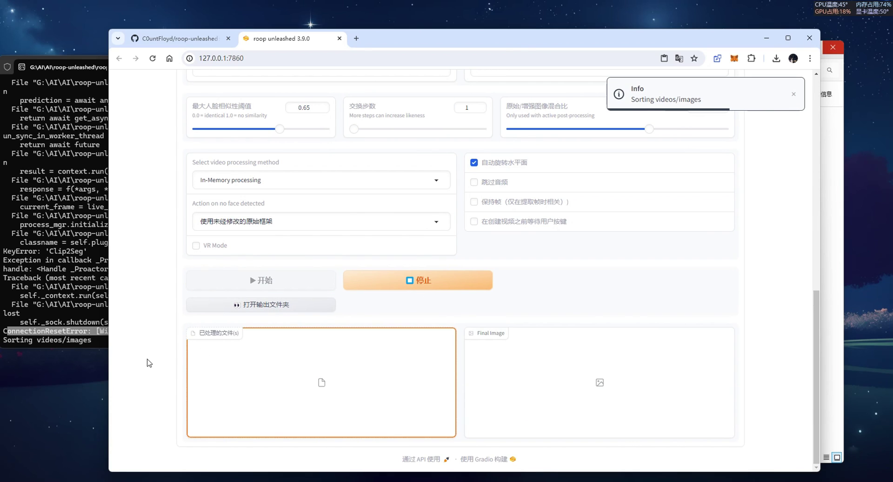
Follow the processing progress in the console window and examine the final video on the web page
left_click(69, 342)
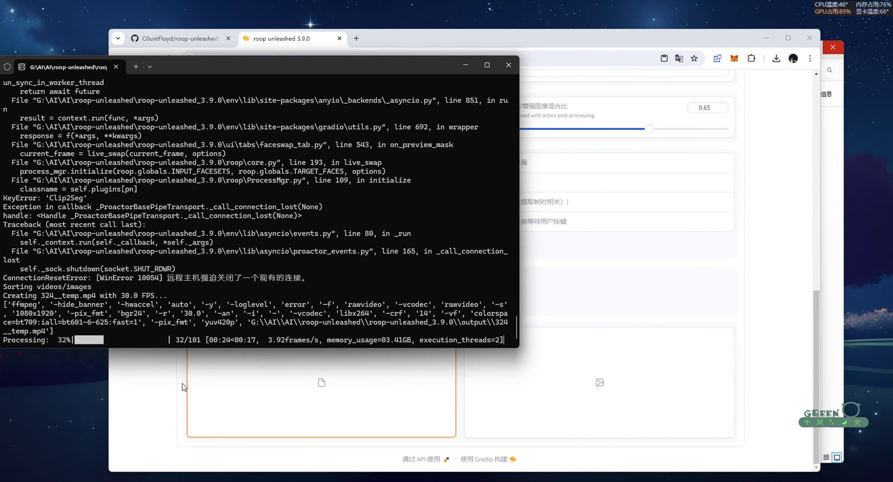
left_click(182, 383)
scroll(454, 316, "down", 5)
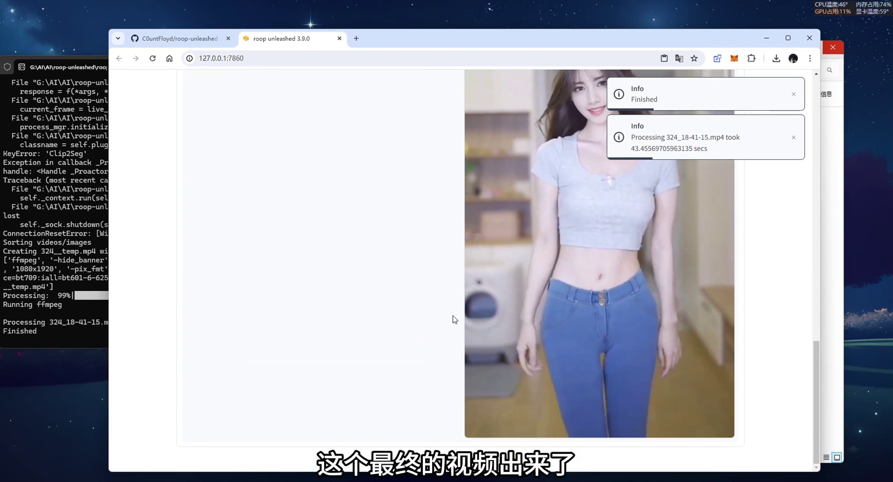
scroll(526, 192, "up", 3)
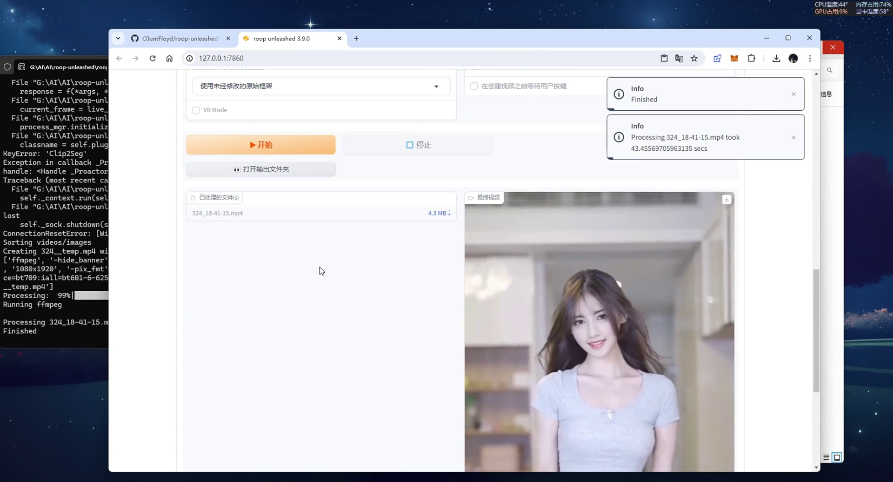
Open the output folder, re-enter it through roop-unleashed_3.9.0, and play the processed video 324_18-41-15.mp4
left_click(250, 171)
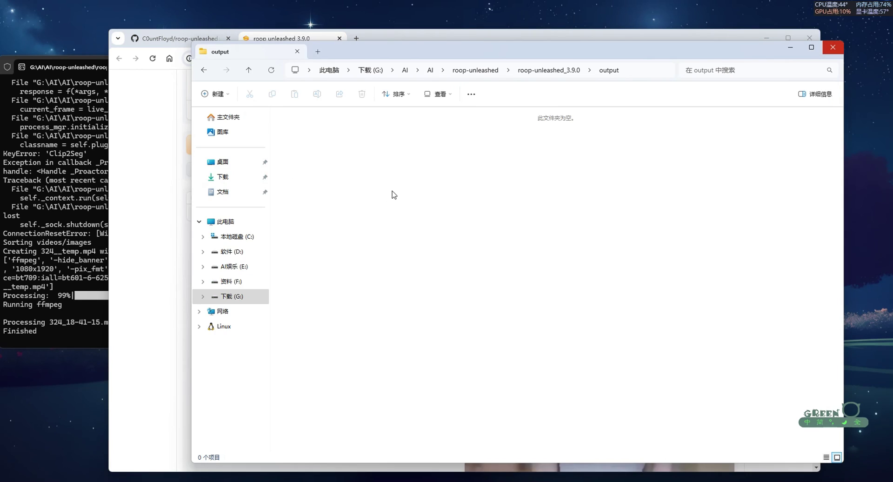
left_click_drag(507, 52, 460, 54)
left_click(502, 73)
double_click(259, 201)
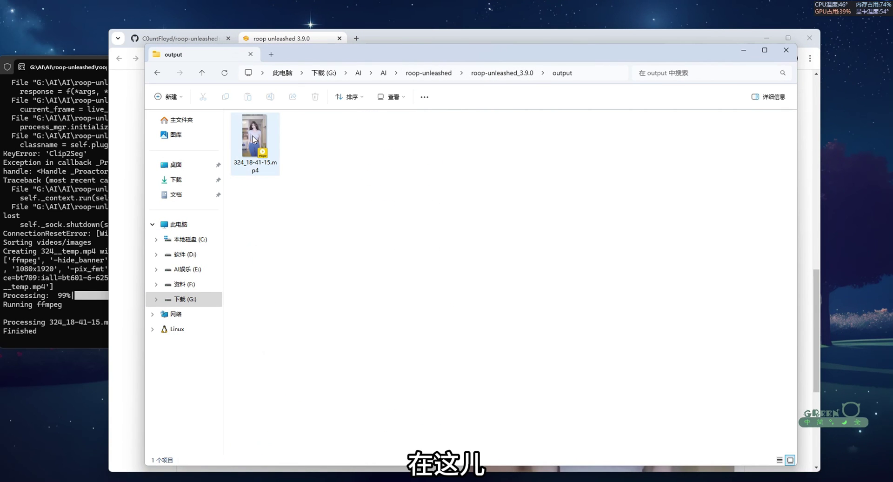
double_click(253, 136)
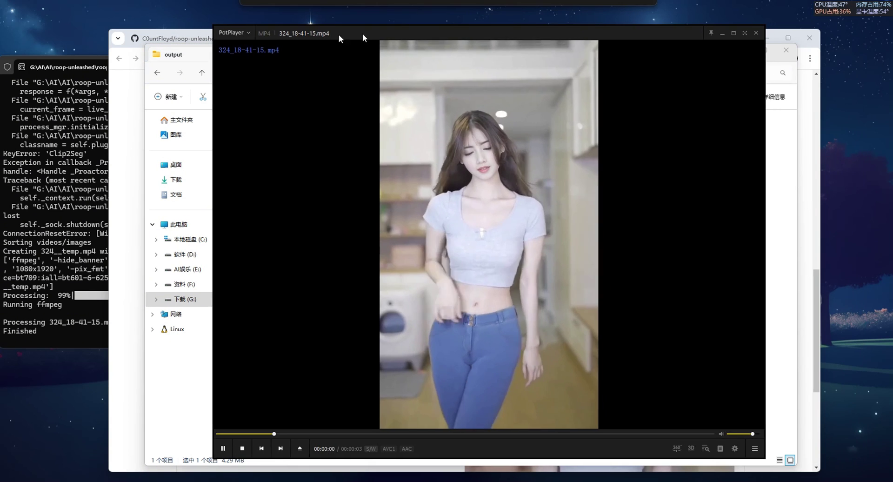
left_click_drag(362, 33, 338, 34)
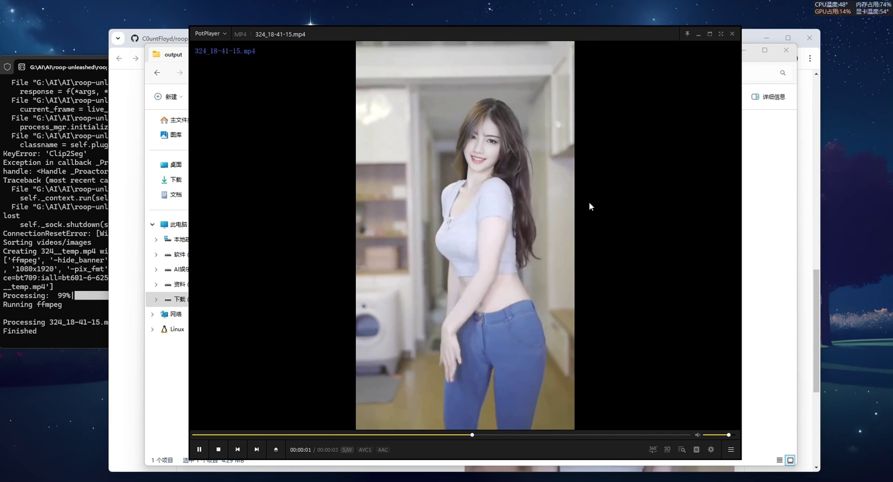